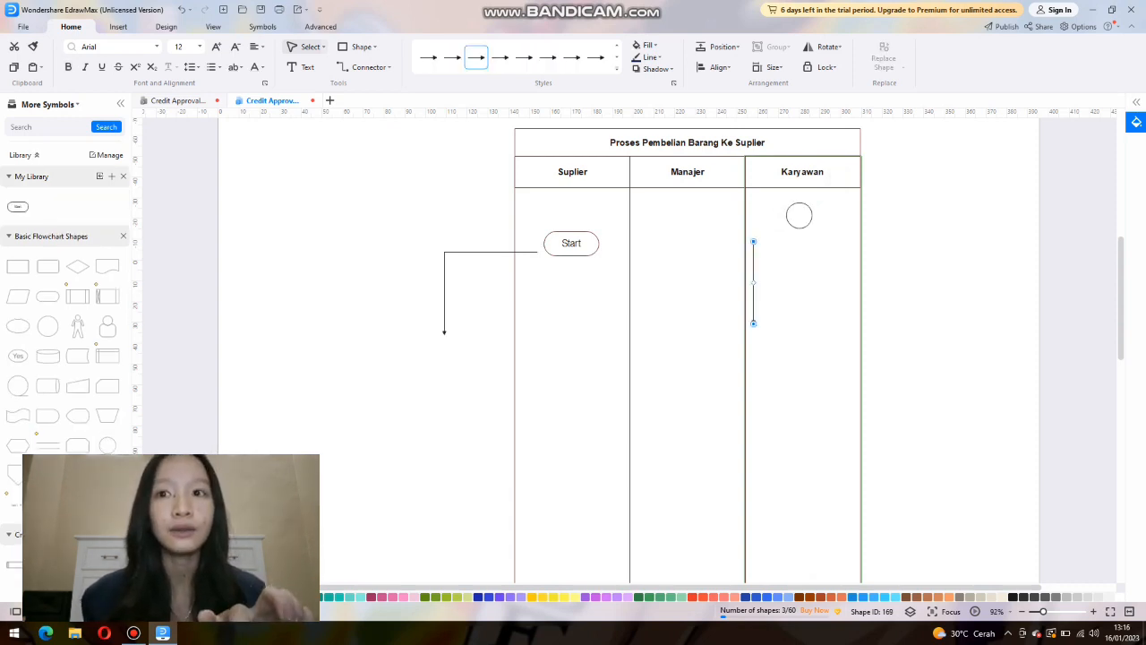
Place a short vertical arrow leading down from the circle in the Karyawan lane.
left_click_drag(753, 282, 800, 269)
left_click_drag(800, 310, 799, 271)
Delete the Start shape and its bent connector from the Suplier lane.
left_click(571, 244)
key("Delete")
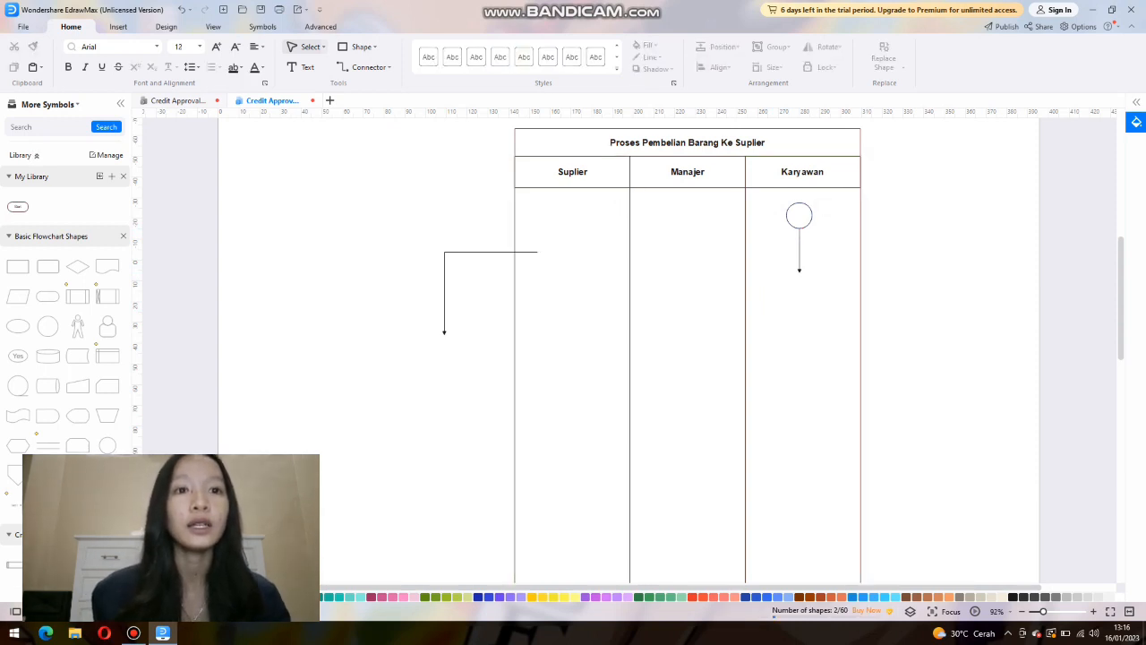
key("Delete")
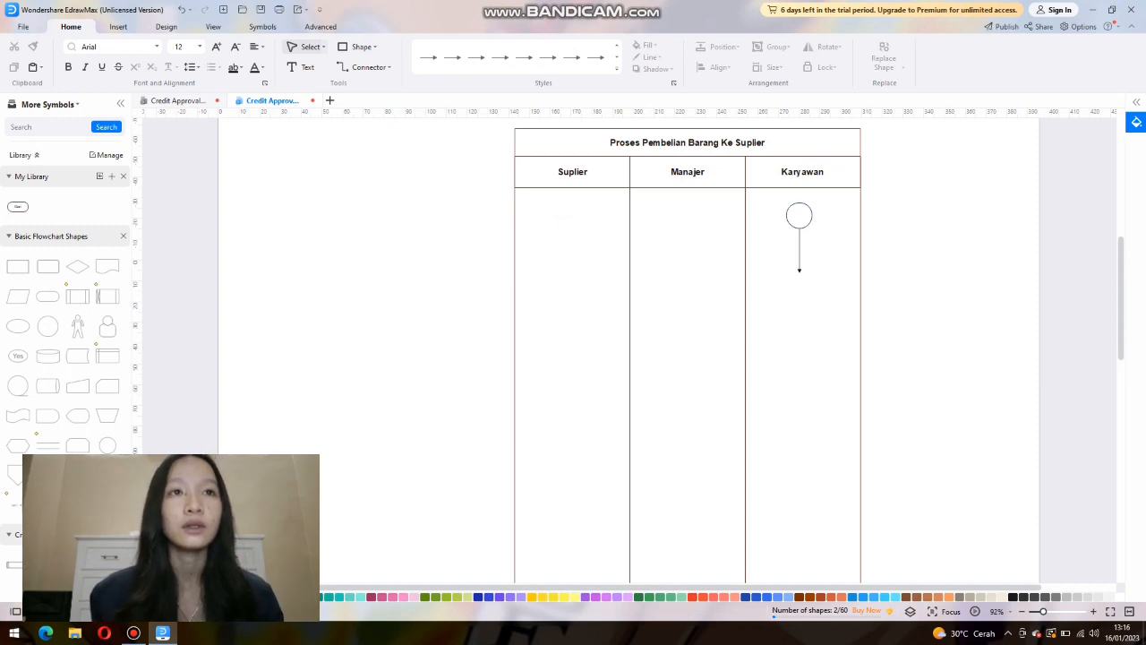
Shorten the arrow below the circle in the Karyawan lane and add a rounded rectangle beneath it.
mouse_move(800, 251)
left_mouse_down()
mouse_move(799, 227)
mouse_move(799, 257)
left_mouse_up()
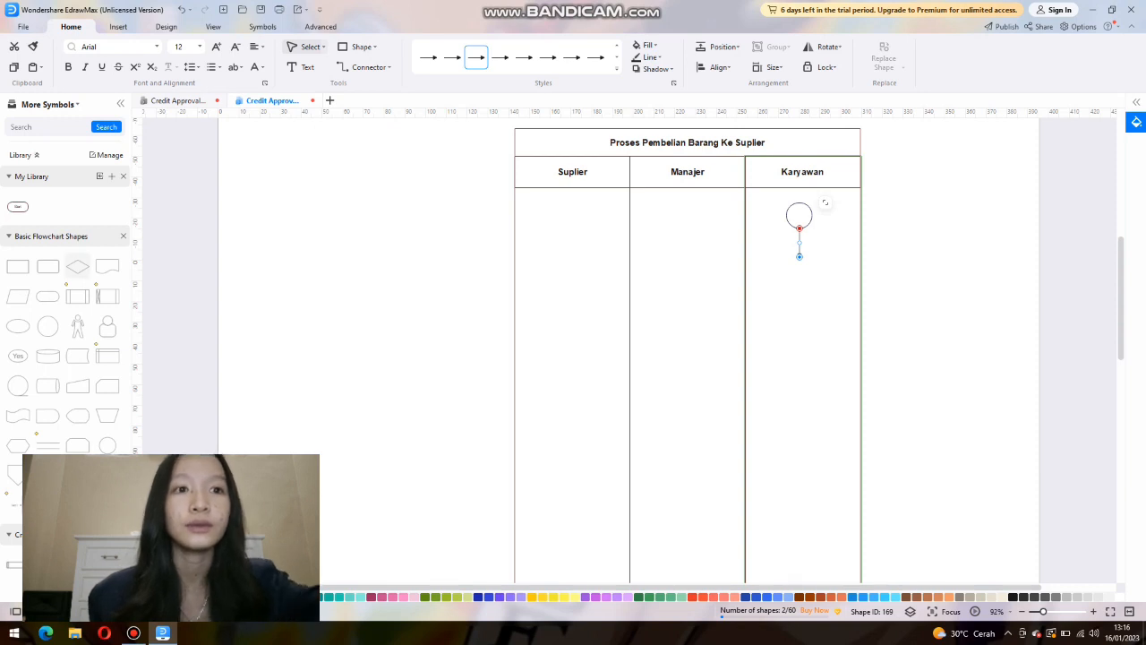
left_click_drag(48, 266, 800, 280)
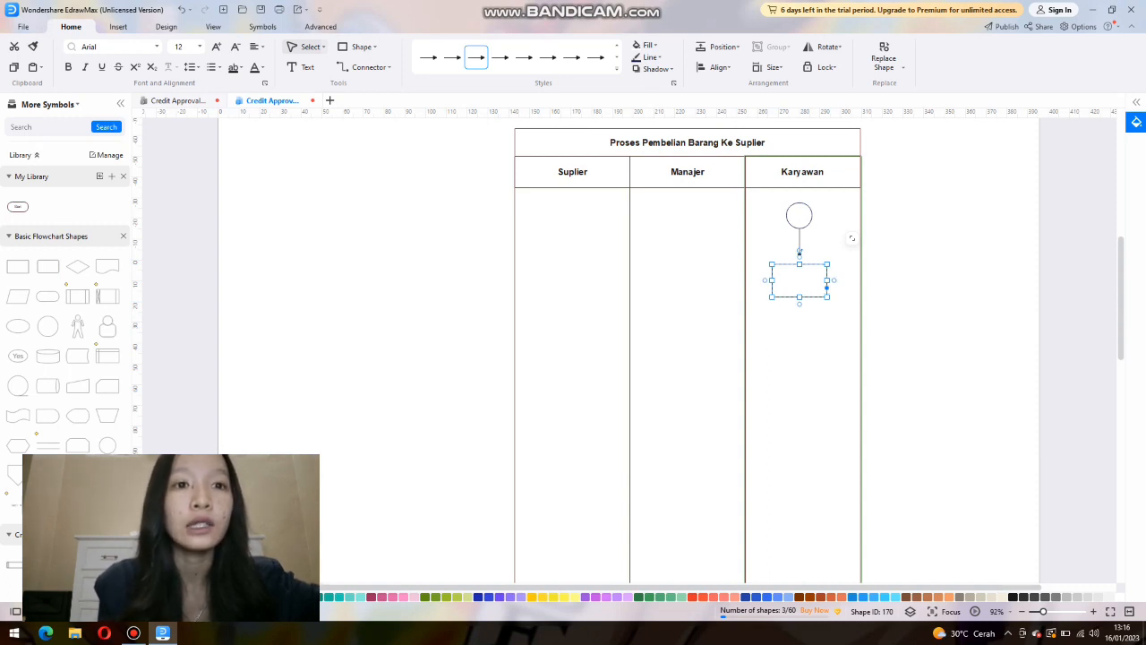
left_click(800, 304)
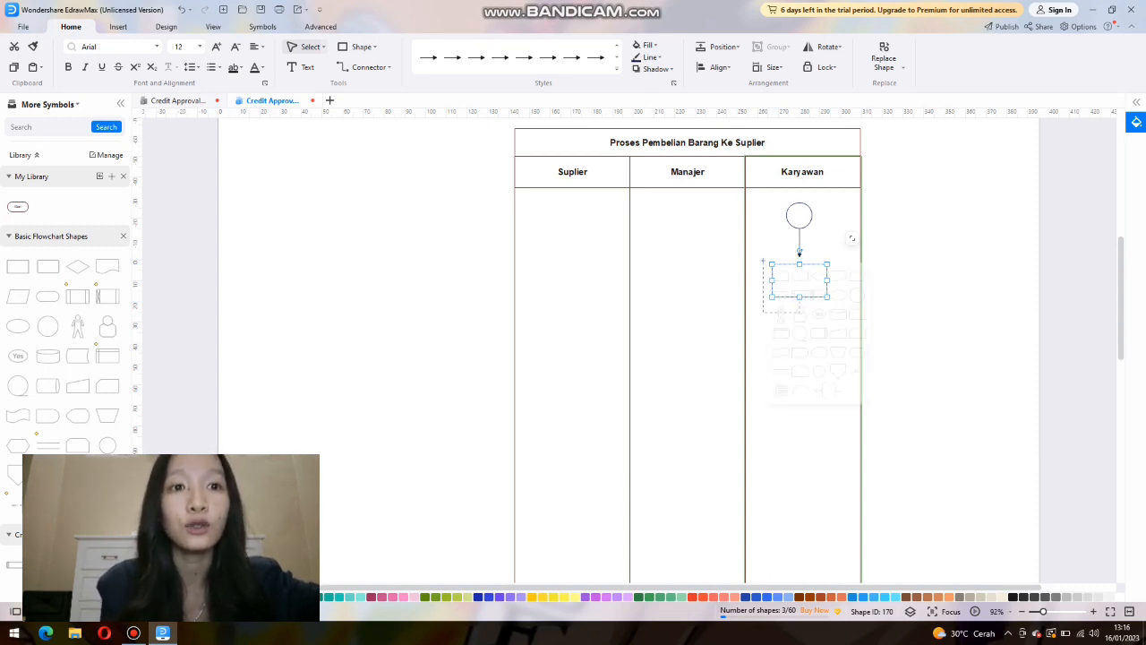
left_click(780, 276)
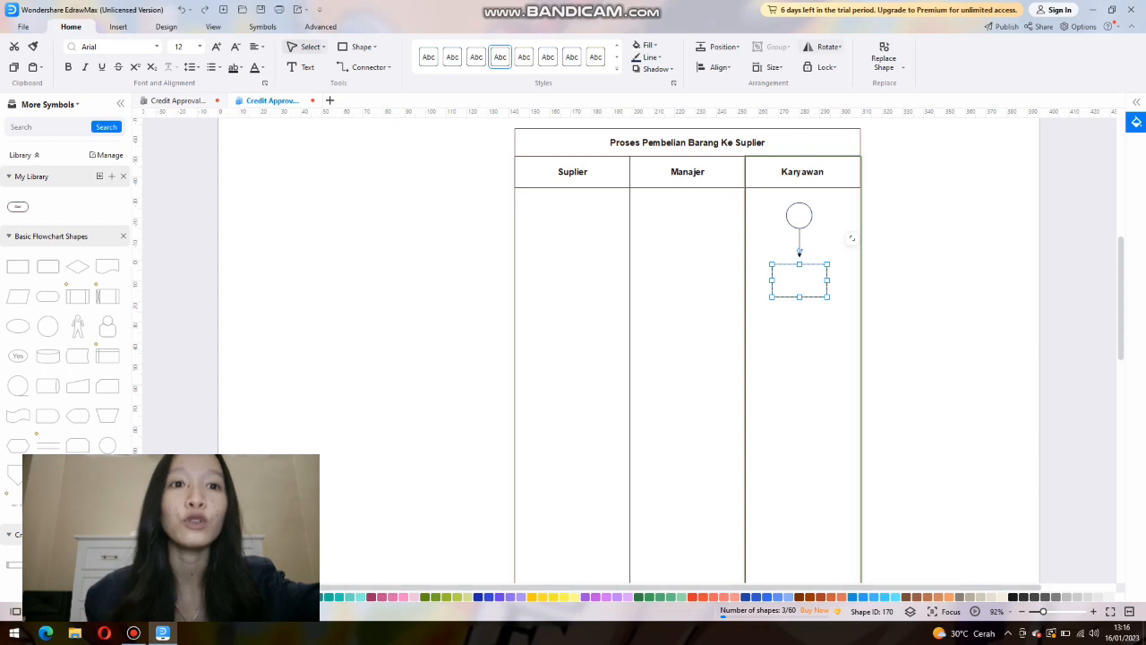
Try to rotate the empty rounded rectangle in the Karyawan lane by 90 degrees.
left_click(824, 46)
left_click(862, 115)
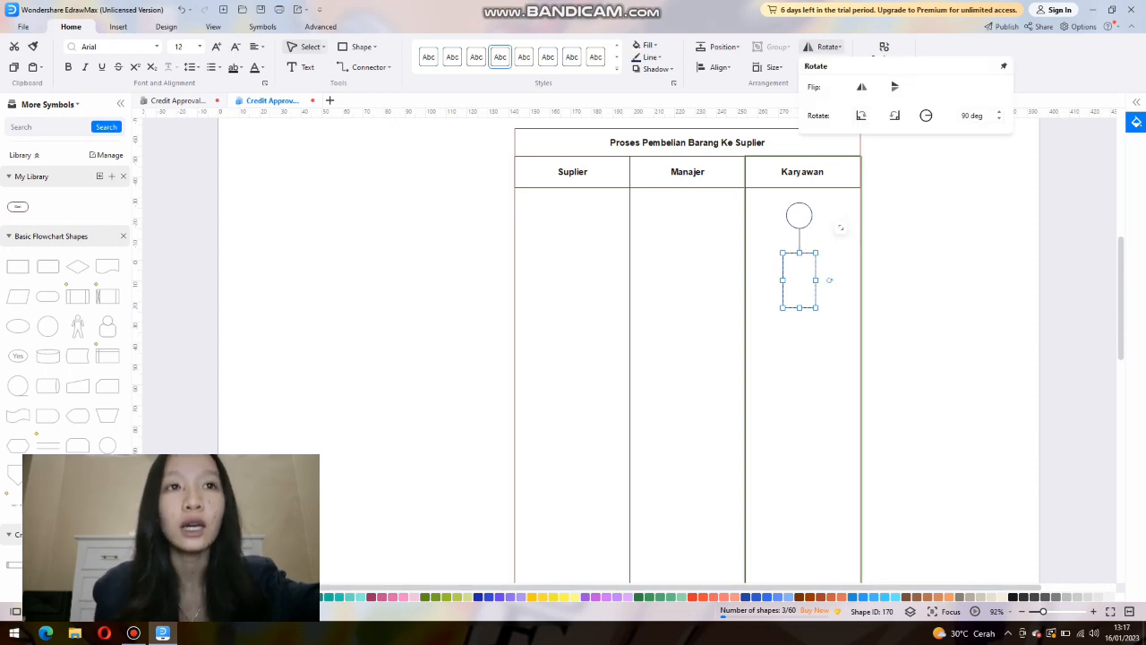
key("ctrl+z")
Label the rounded rectangle "Mengecek Stok Barang" and move it up to meet the arrowhead.
double_click(800, 280)
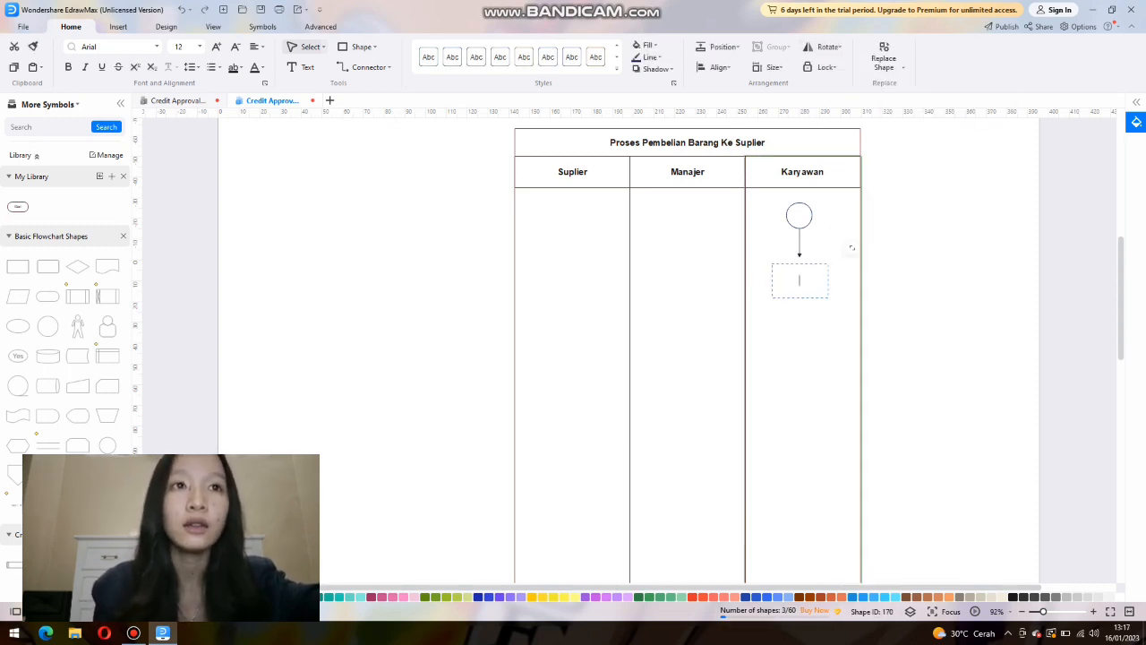
key("Caps_Lock")
type("M")
key("Caps_Lock")
type("engecek")
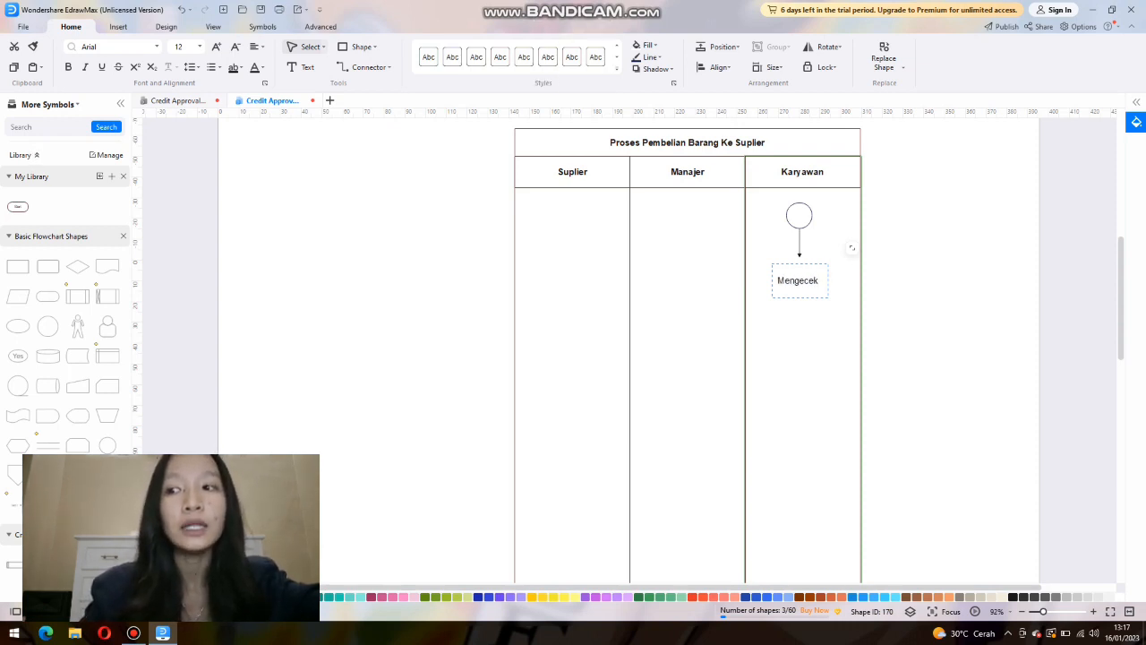
type(" Stok Barang")
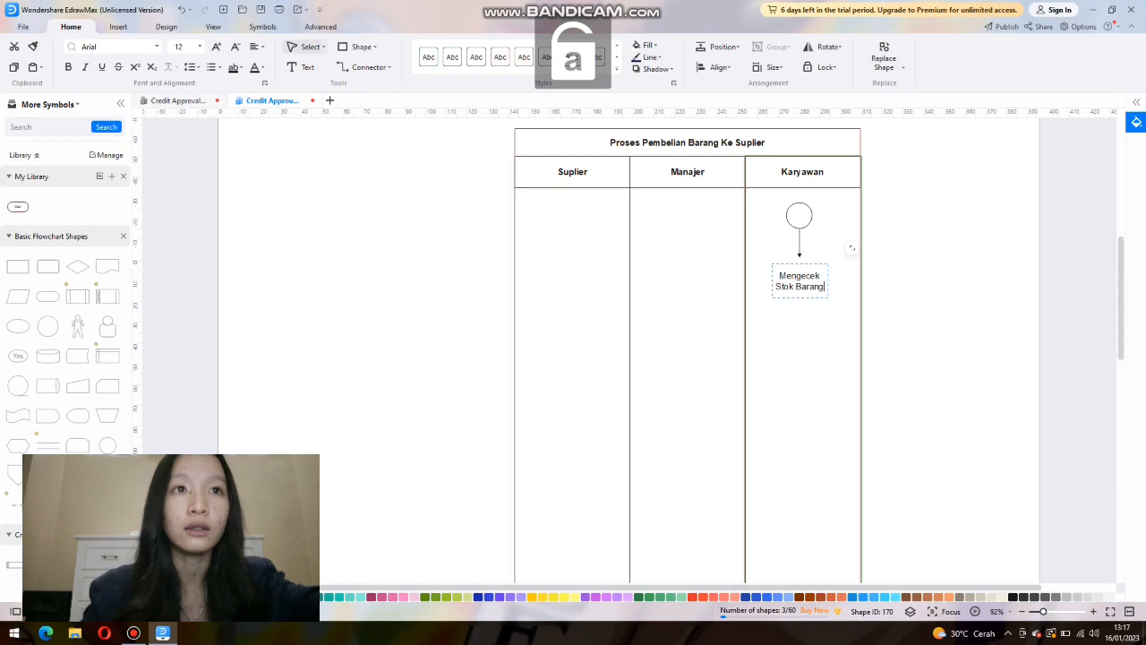
left_click(852, 248)
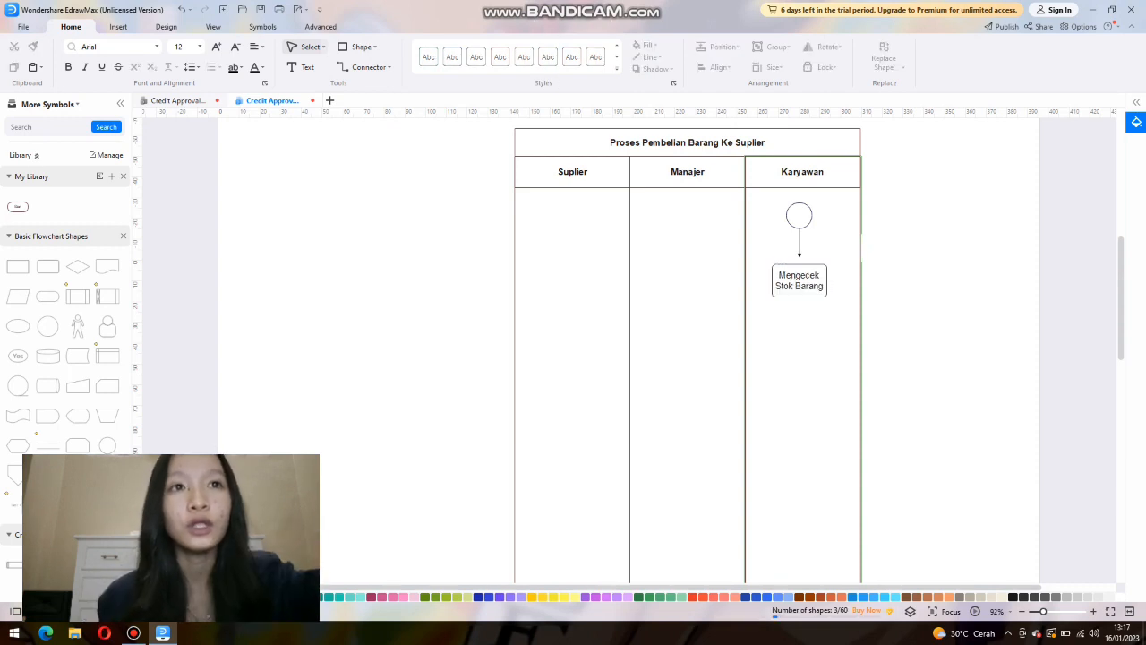
left_click_drag(800, 281, 799, 273)
left_click(852, 237)
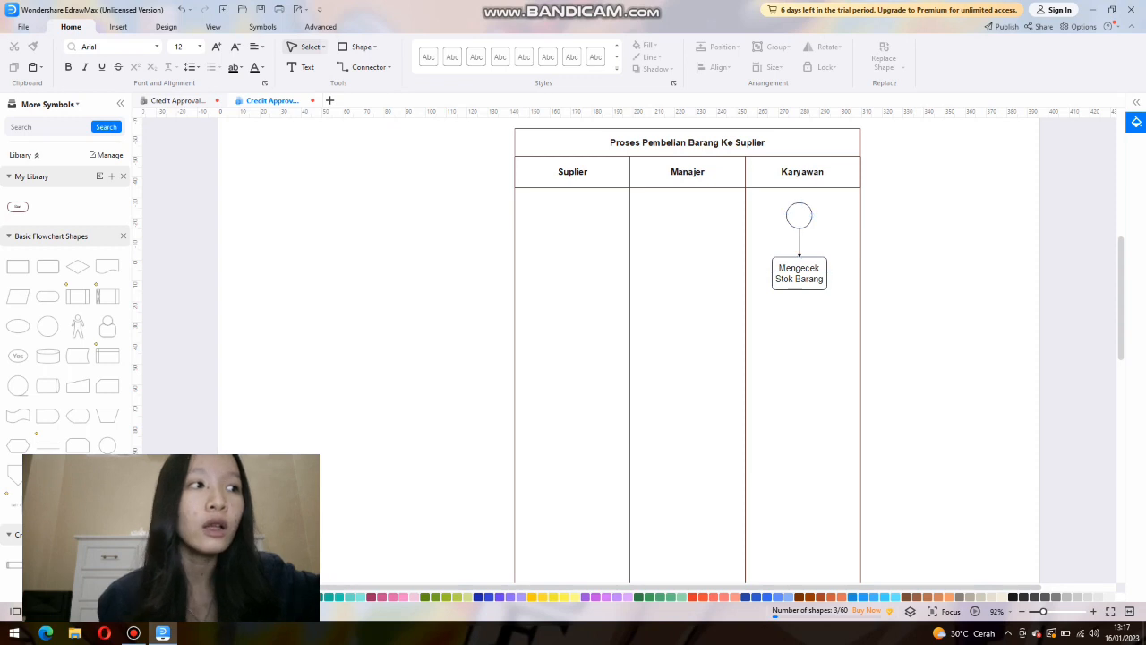
Attach a copy of the arrow below the Mengecek Stok Barang box and place a decision diamond at its end.
right_click(801, 244)
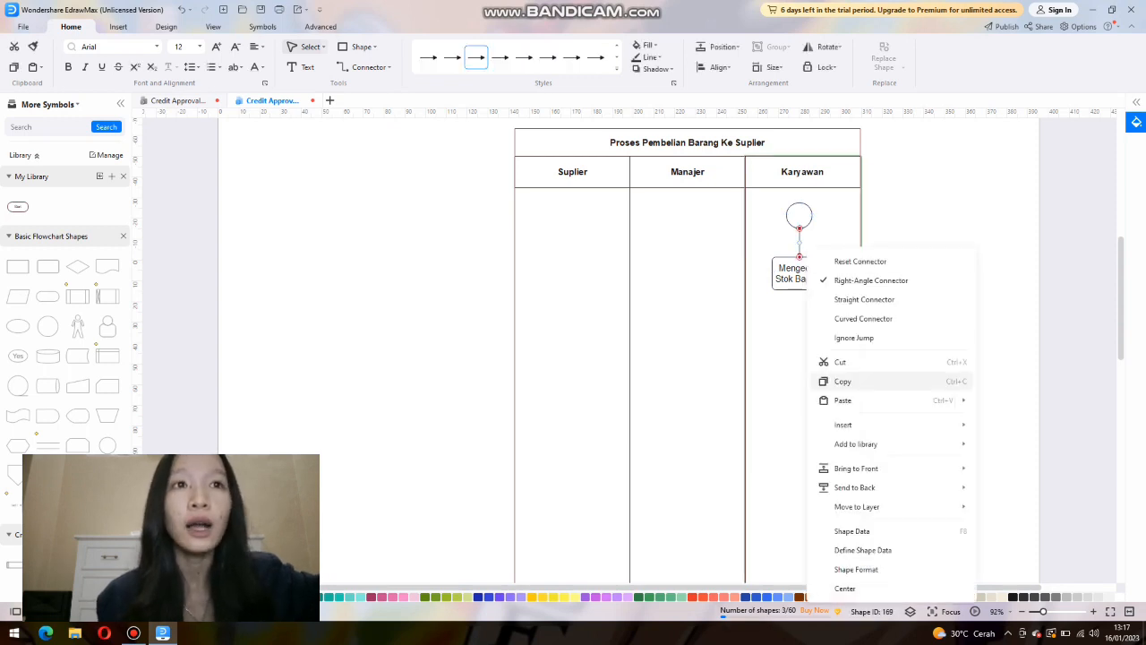
left_click(845, 381)
right_click(796, 305)
left_click(846, 157)
left_click_drag(791, 312, 800, 297)
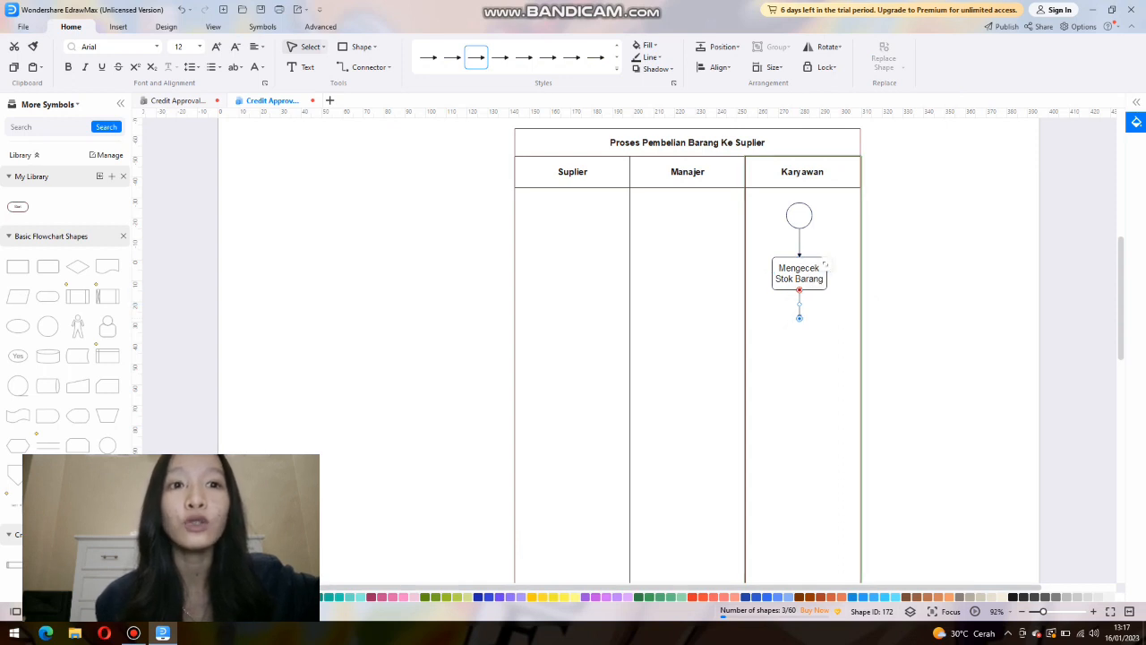
left_click_drag(77, 266, 799, 330)
left_click(906, 340)
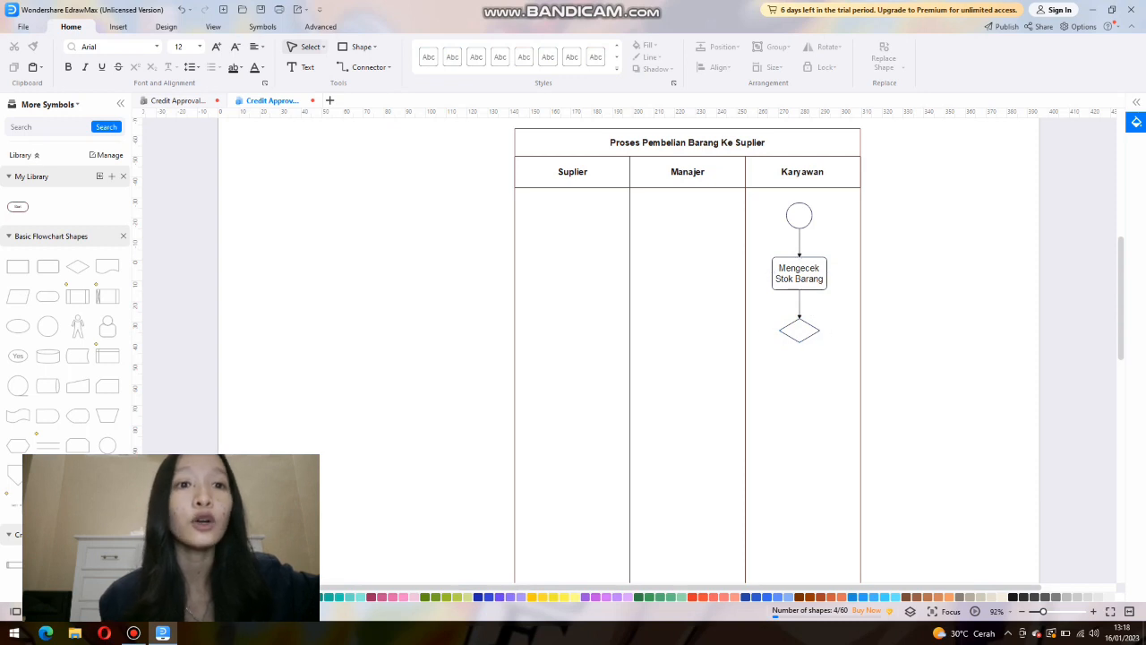
Copy the arrow, lay the copy horizontally, and attach it to the diamond's left corner pointing into the Manajer lane.
left_click(799, 303)
right_click(801, 303)
left_click(842, 138)
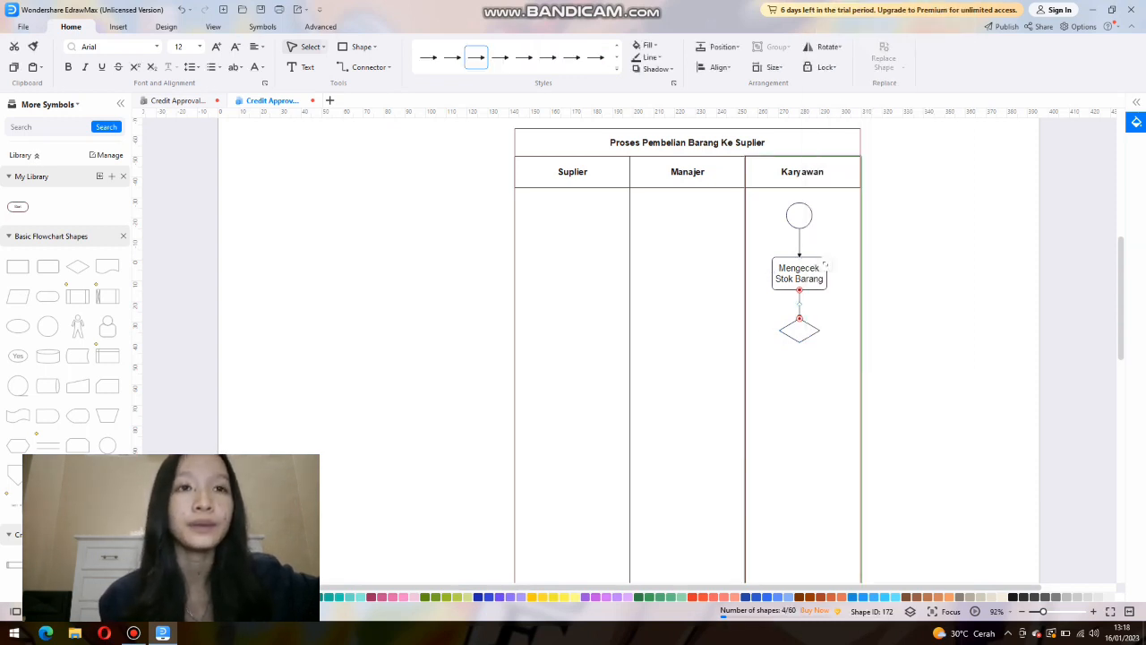
right_click(677, 287)
left_click(707, 433)
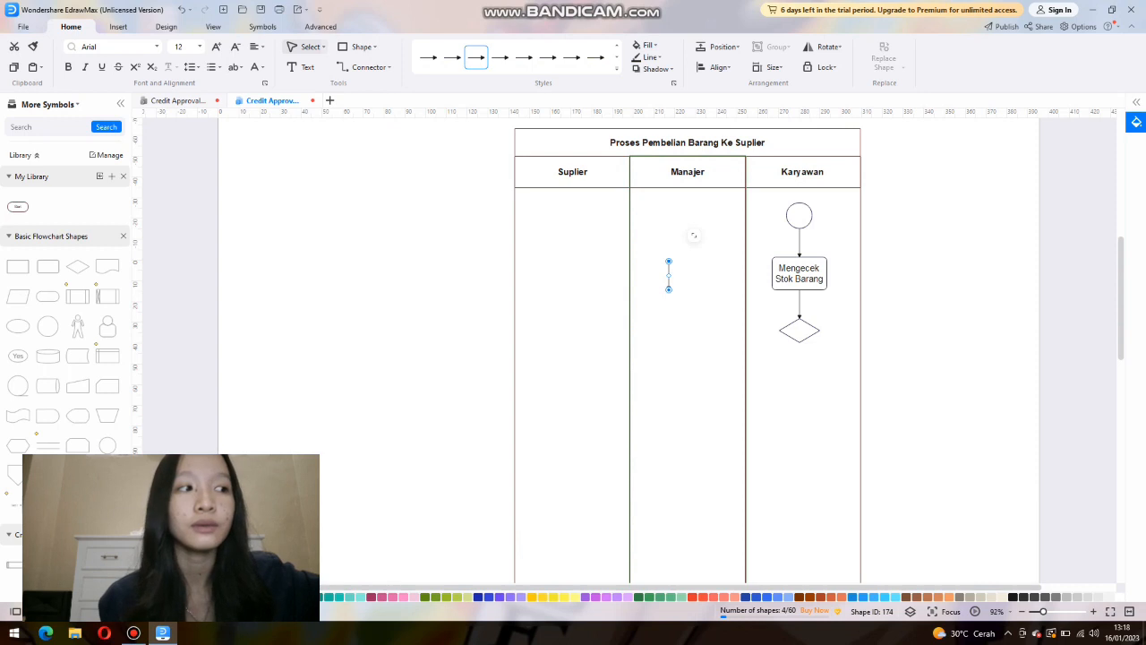
left_click_drag(668, 261, 721, 289)
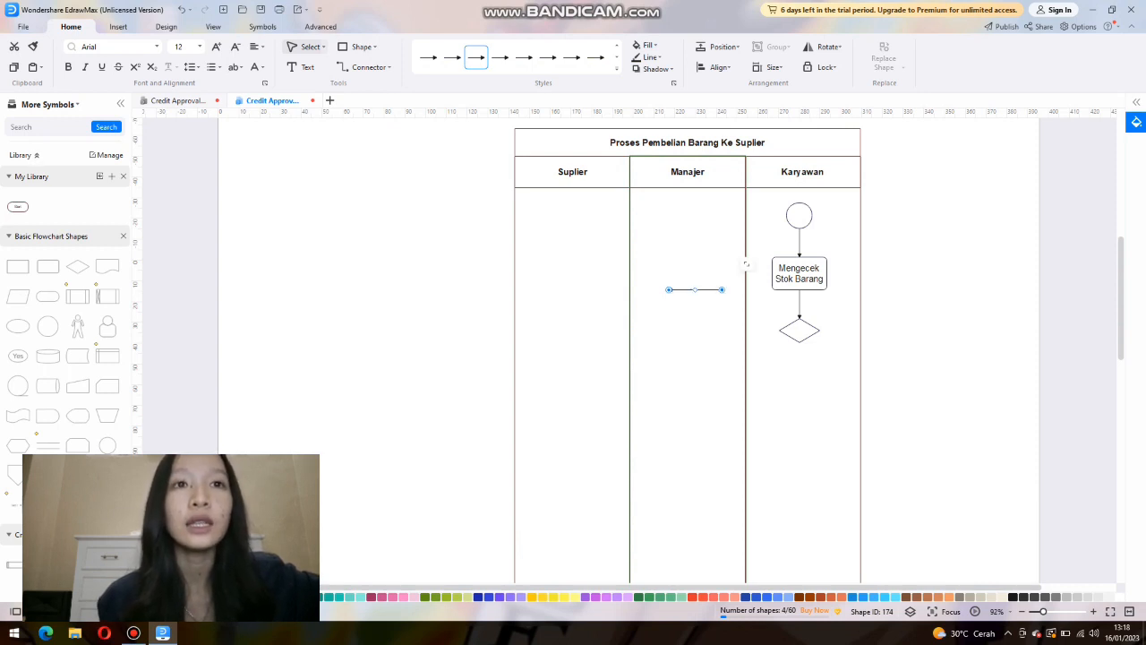
left_click_drag(717, 289, 772, 330)
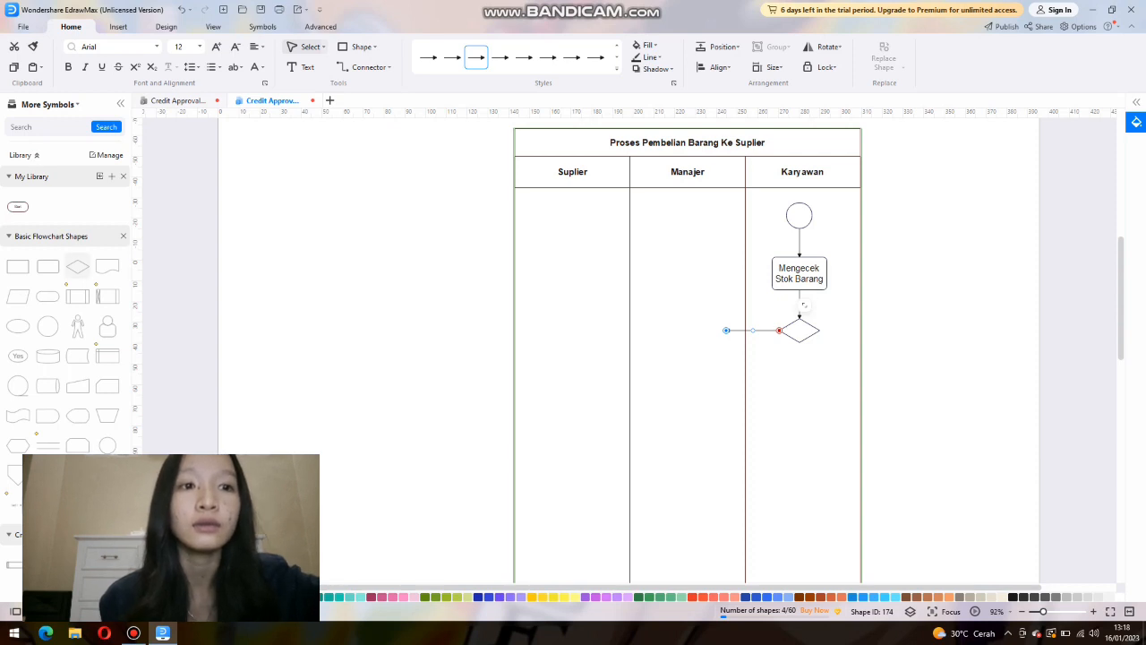
Add a rounded rectangle labelled "Membuat Daftar Pesanan" at the end of the horizontal arrow in the Manajer lane.
left_click_drag(48, 266, 699, 330)
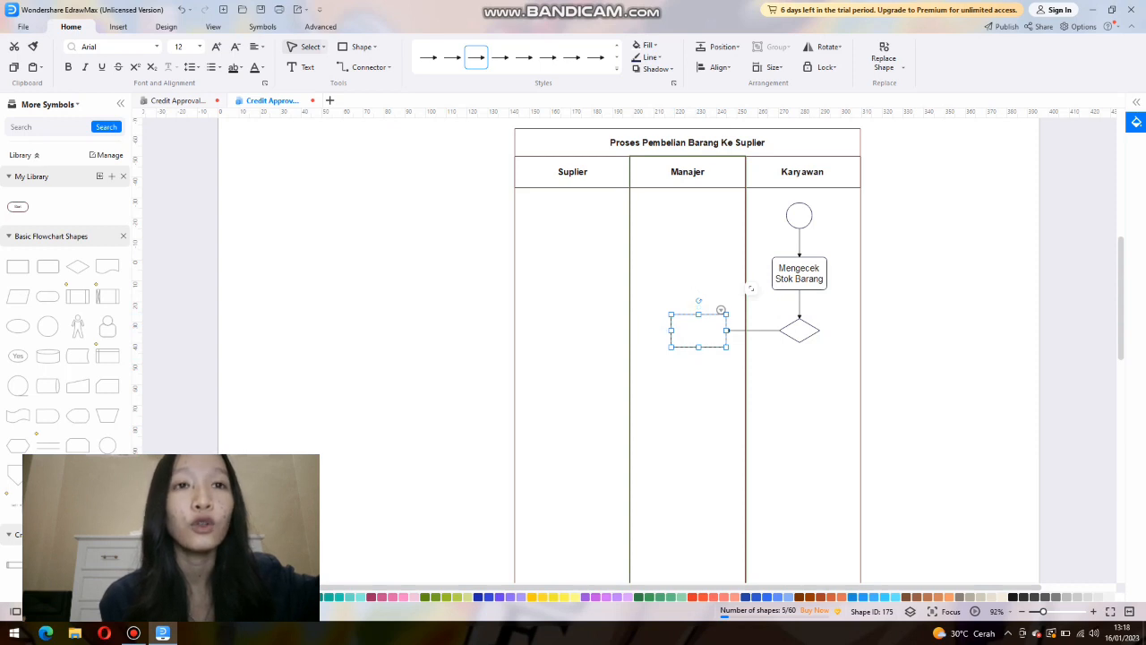
type("M")
key("Caps_Lock")
type("embuat")
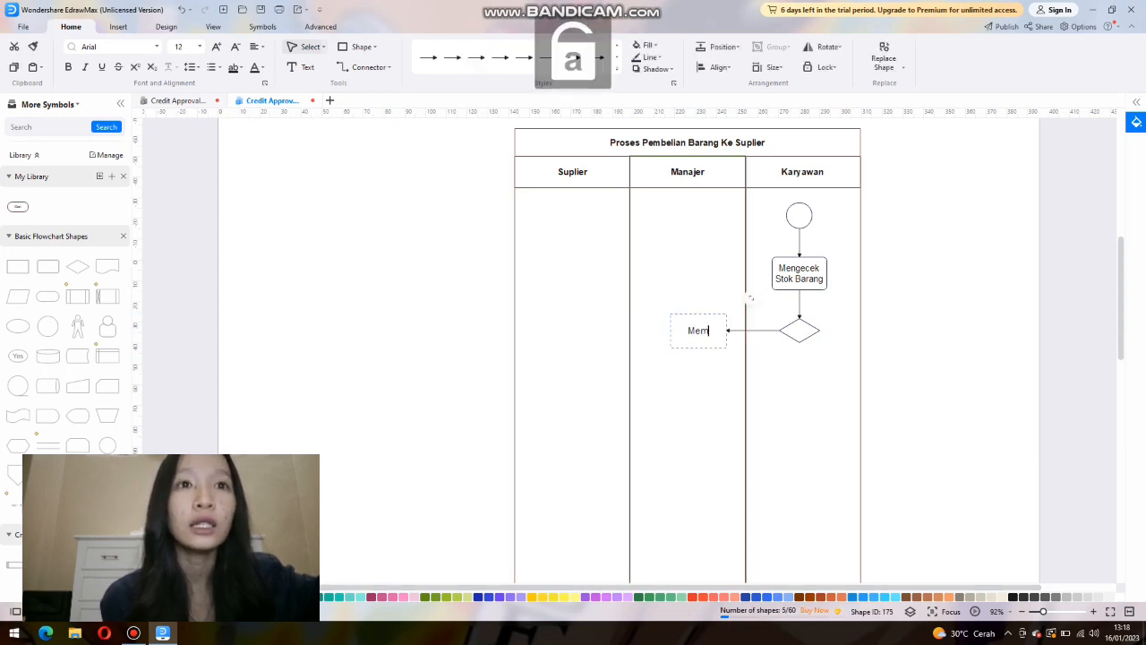
key("Caps_Lock")
type("D")
key("Caps_Lock")
type("aftar")
key("Caps_Lock")
type("P")
key("Caps_Lock")
type("esanan")
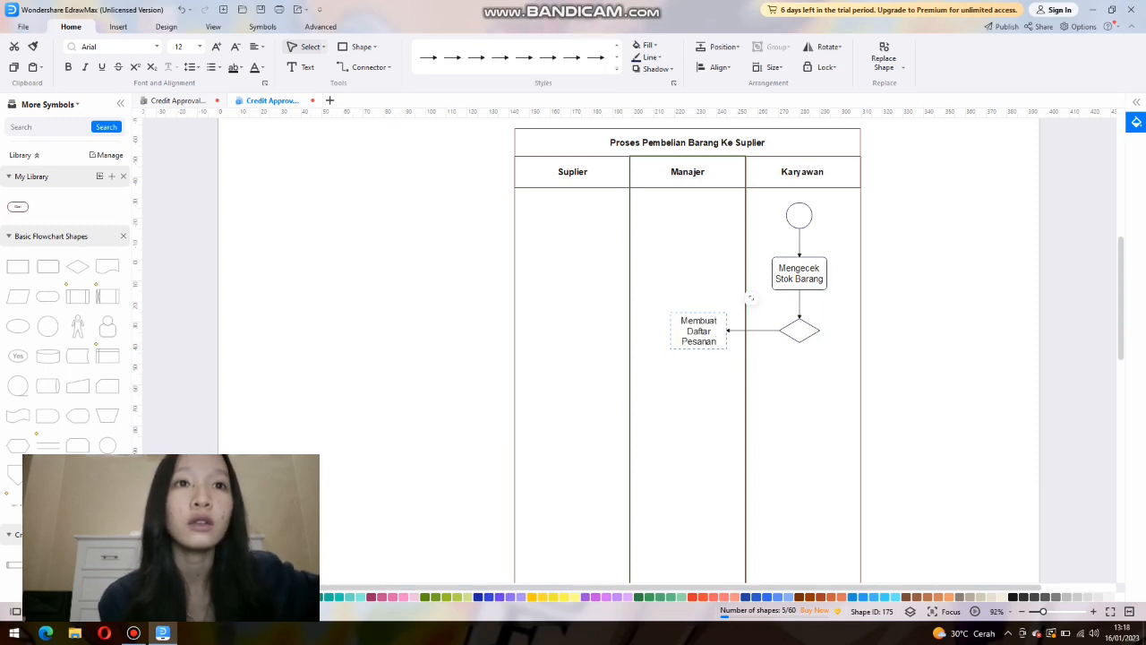
left_click(751, 298)
Widen the Membuat Daftar Pesanan box toward the left so its label fits on two lines.
left_click(698, 332)
left_click_drag(671, 330, 651, 330)
left_click(721, 308)
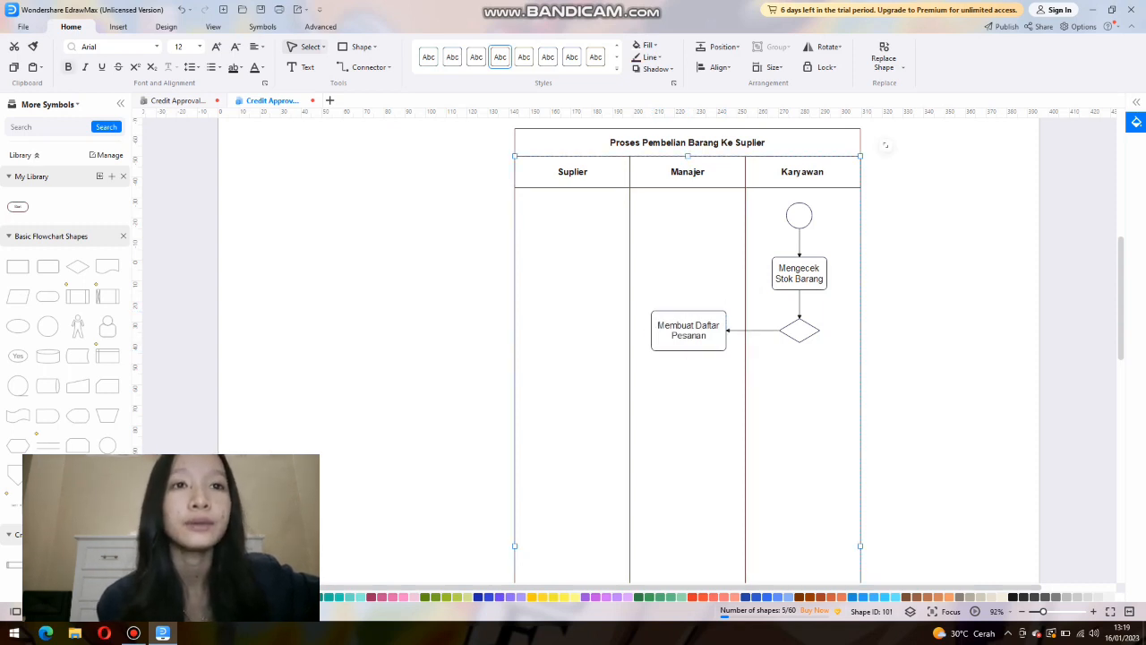
Paste the vertical arrow and attach it to the underside of the Membuat Daftar Pesanan box.
right_click(701, 372)
left_click(744, 174)
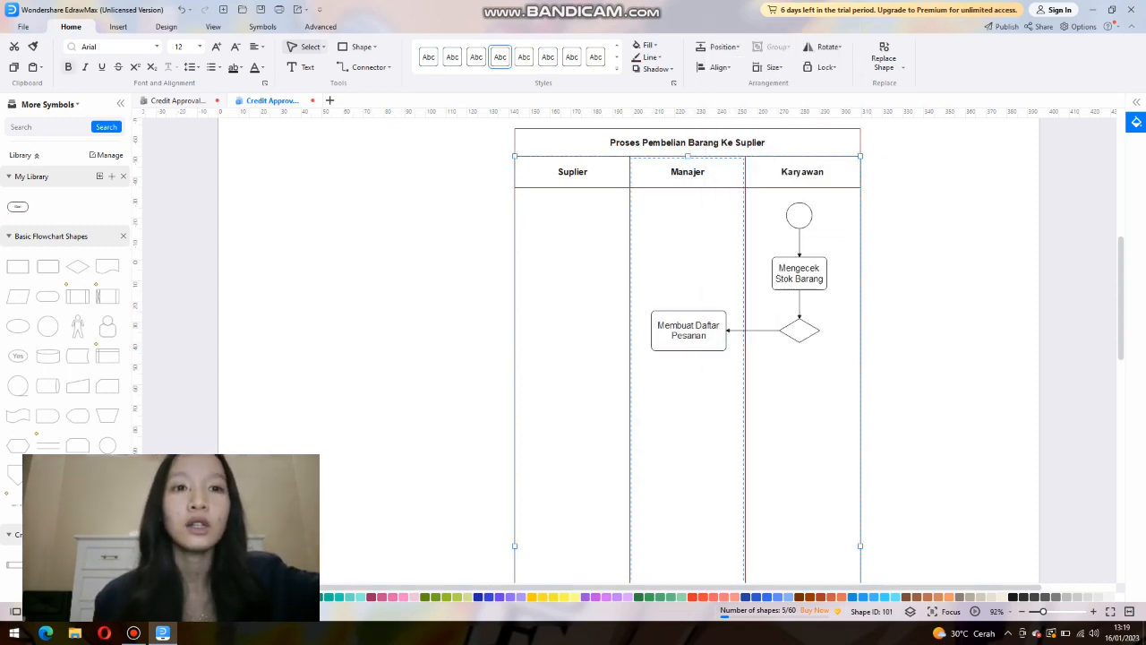
left_click_drag(700, 384, 689, 365)
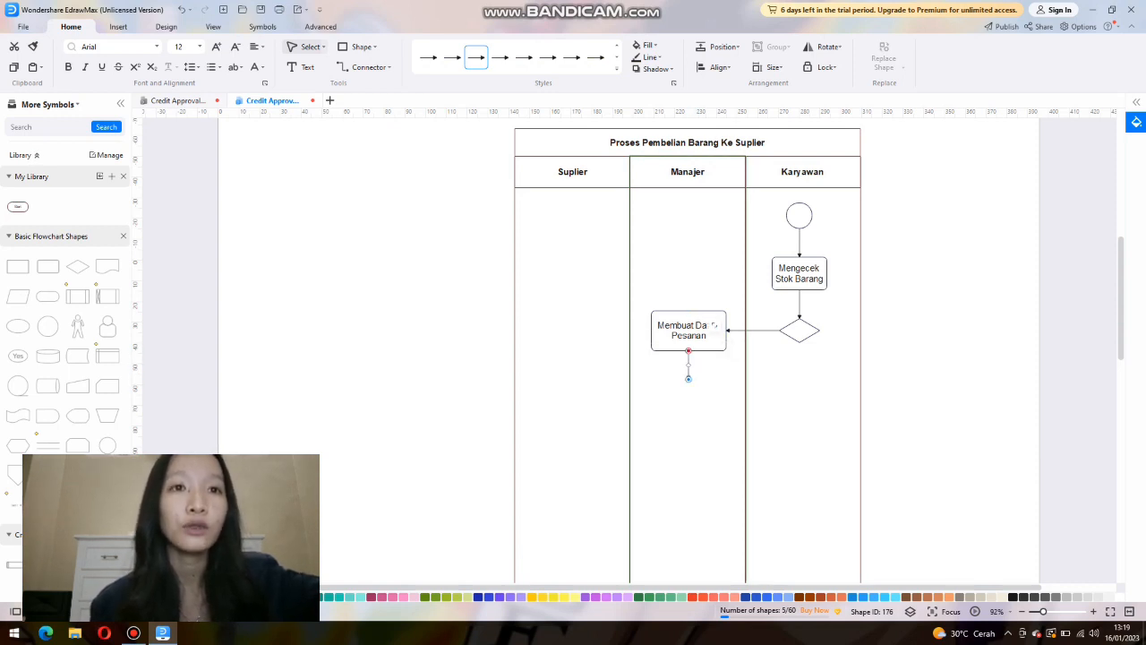
Add a rounded rectangle labelled "Melakukan Pesanan" below the new arrow in the Manajer lane.
left_click_drag(47, 266, 688, 395)
type("Me")
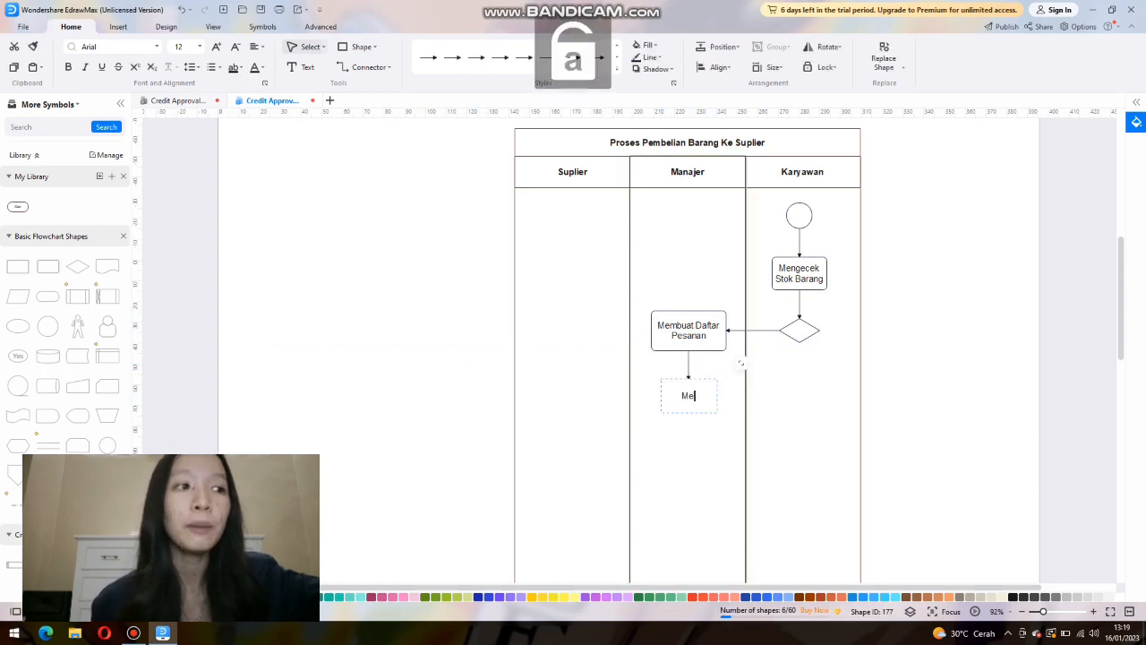
type("lakukan Pesanan")
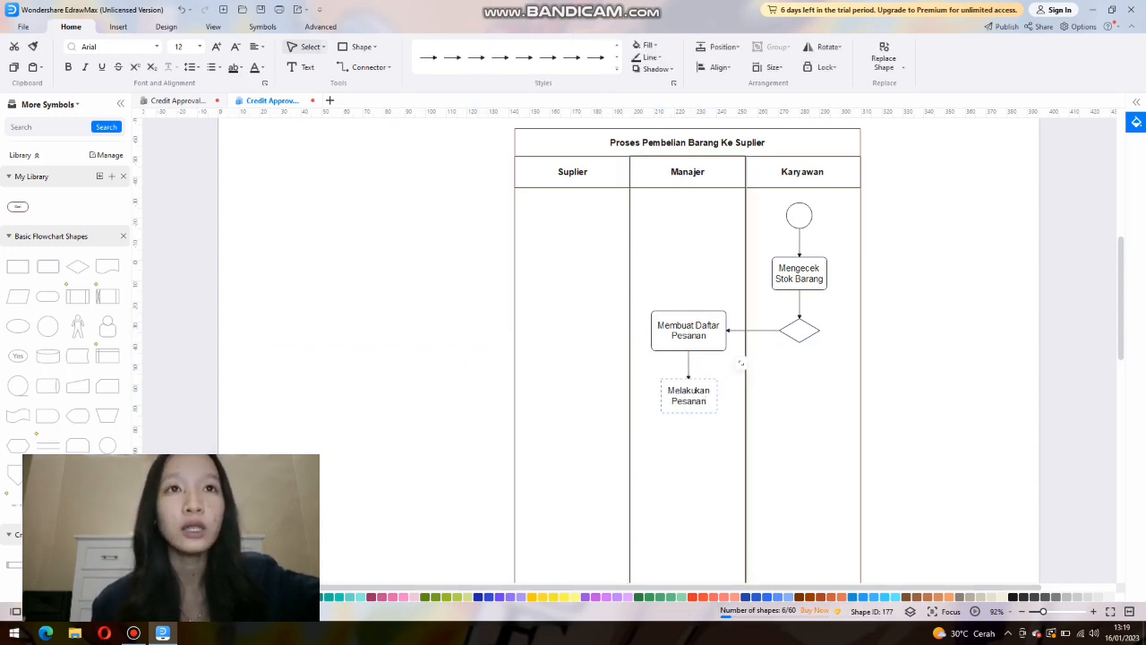
left_click(742, 363)
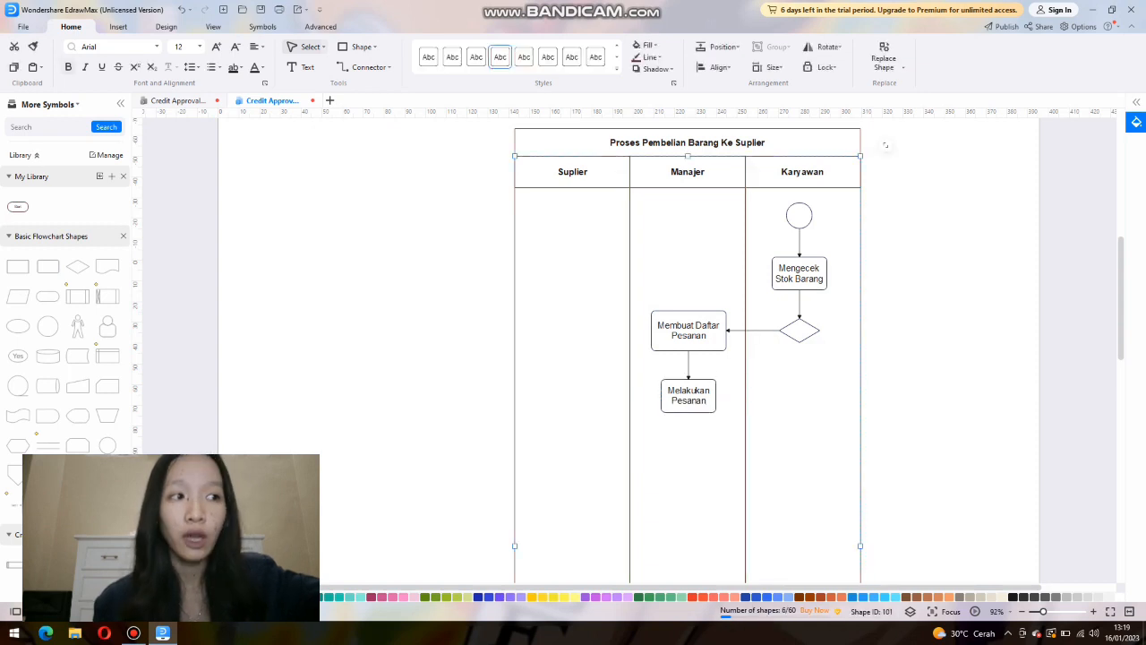
Add an arrow below the Melakukan Pesanan box and place an empty rounded rectangle under the circle that follows it.
right_click(685, 220)
left_click(720, 238)
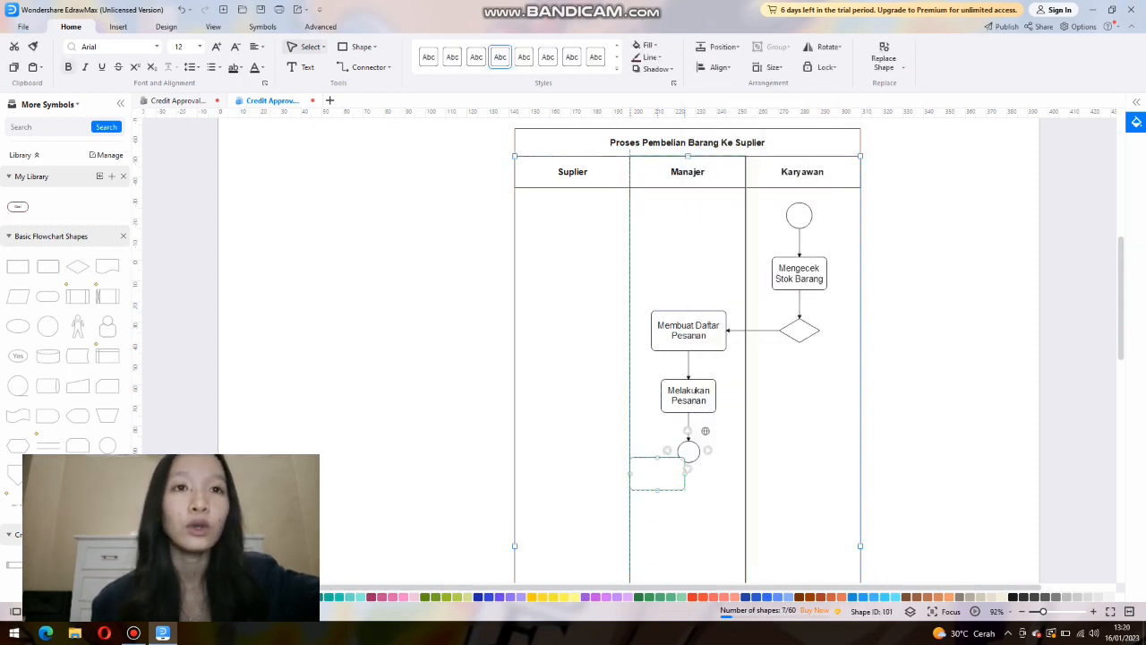
left_click_drag(657, 474, 689, 497)
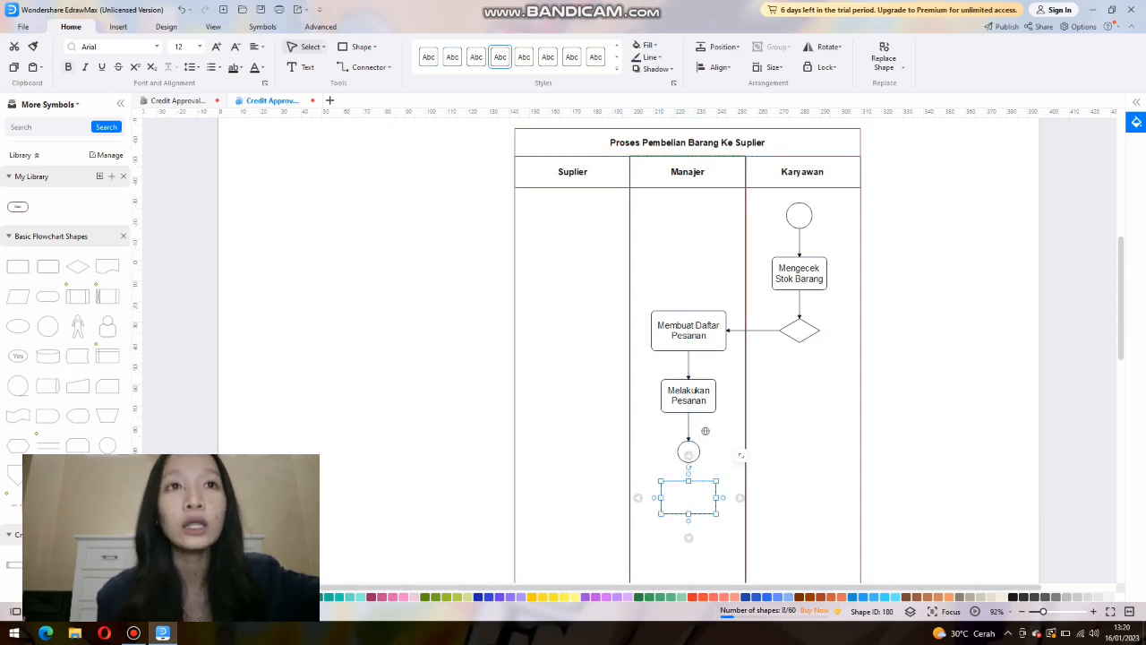
Attach an arrow below the Cek Barang Sesuai Pesanan box and place a decision diamond at its end.
right_click(741, 455)
left_click(757, 238)
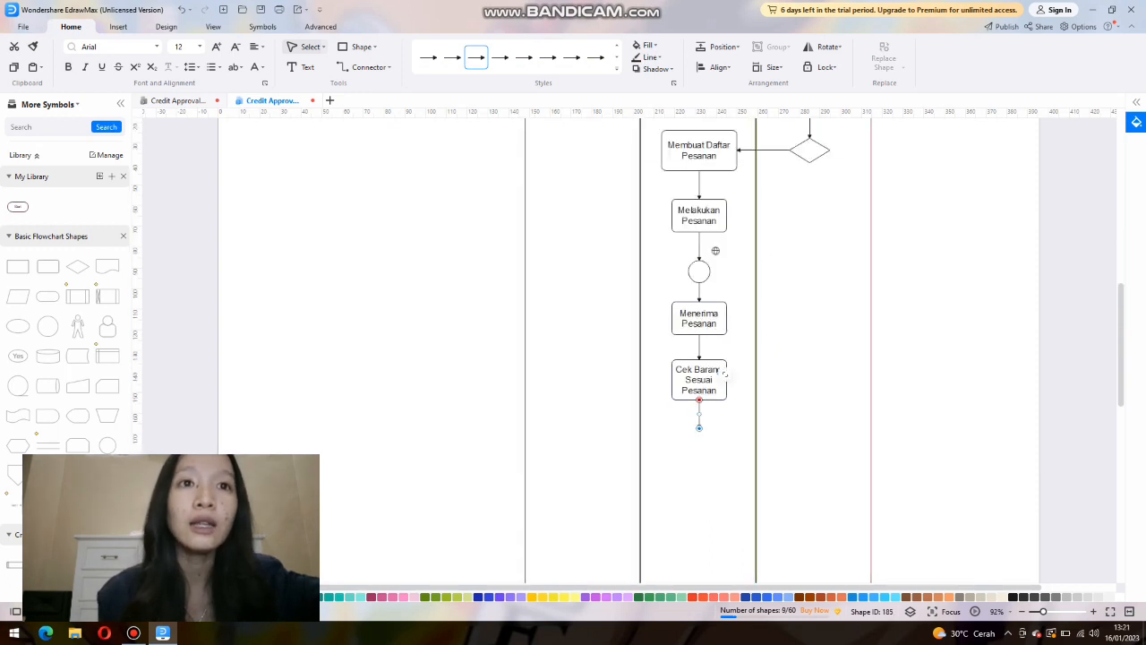
left_click_drag(77, 266, 698, 413)
left_click(710, 491)
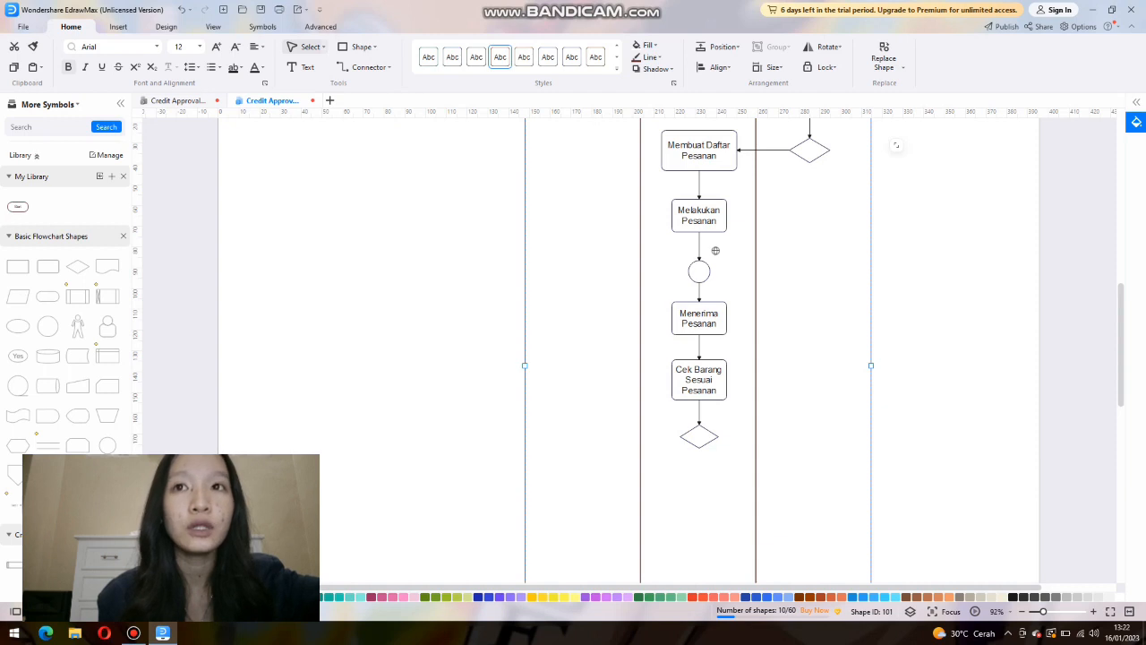
Paste another arrow beside the lower diamond and lay it horizontally toward the Suplier lane.
right_click(623, 422)
left_click(663, 213)
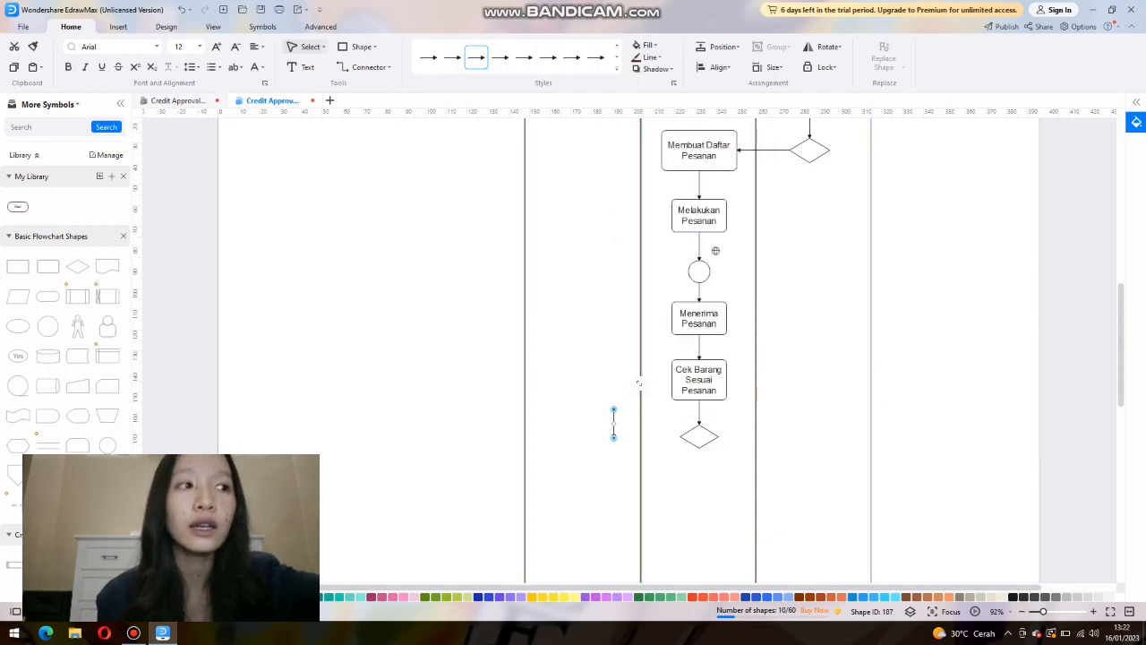
left_click_drag(613, 409, 644, 437)
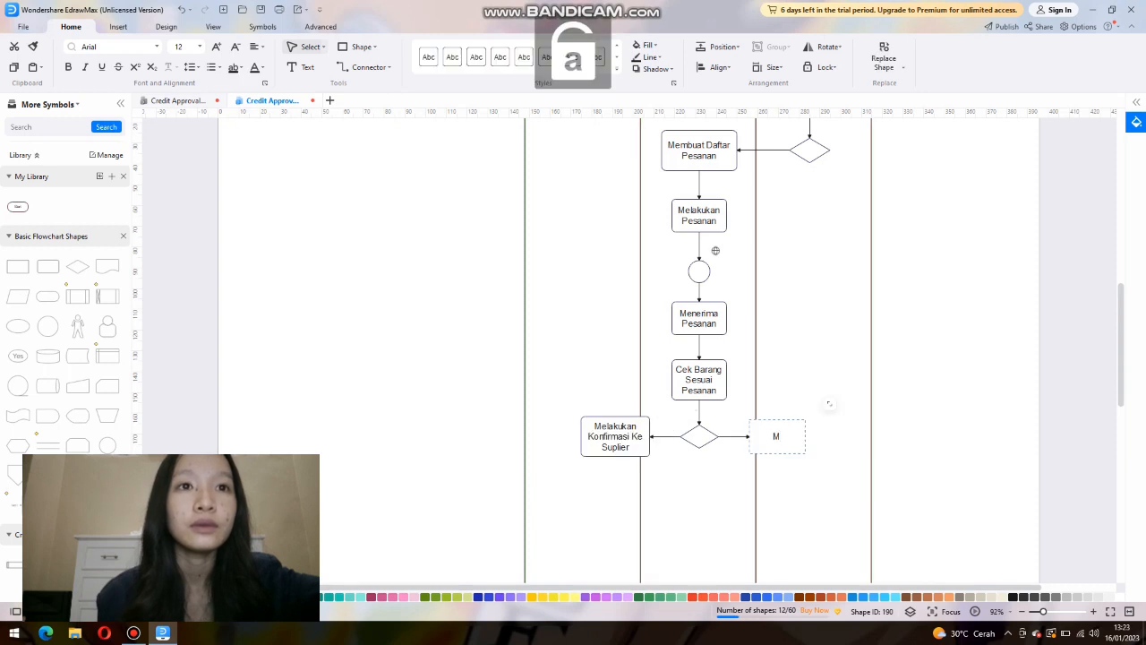
Label the rounded rectangle to the right of the lower diamond "Melakukan Pembayaran".
type("elakukan")
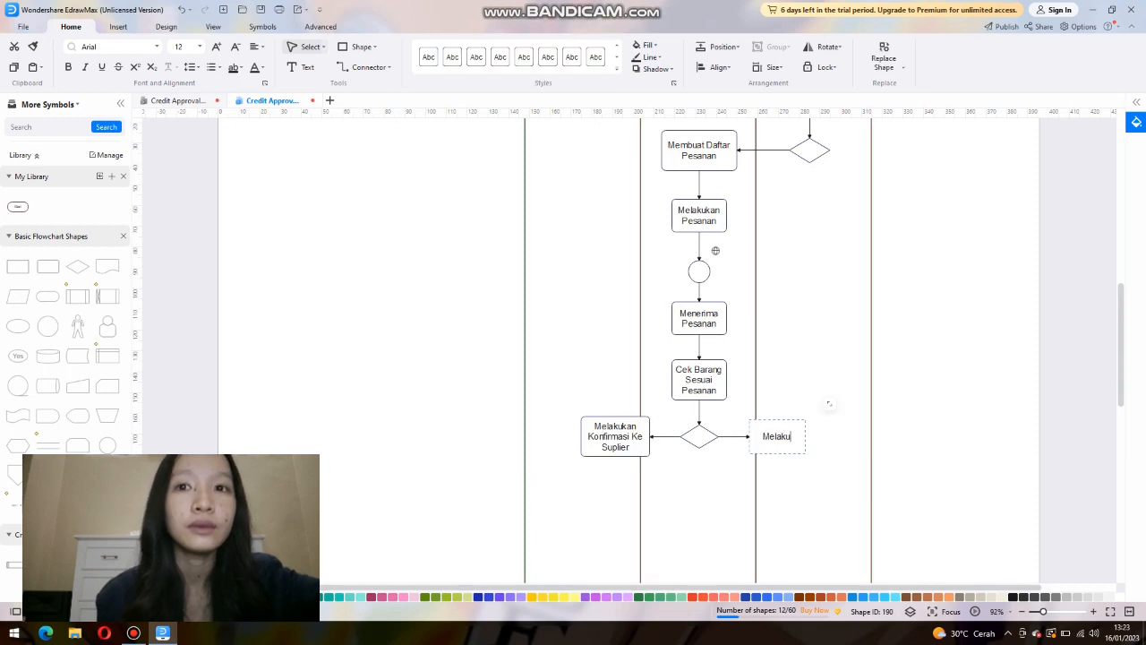
key("Caps_Lock")
type("P")
key("Caps_Lock")
type("embayaran")
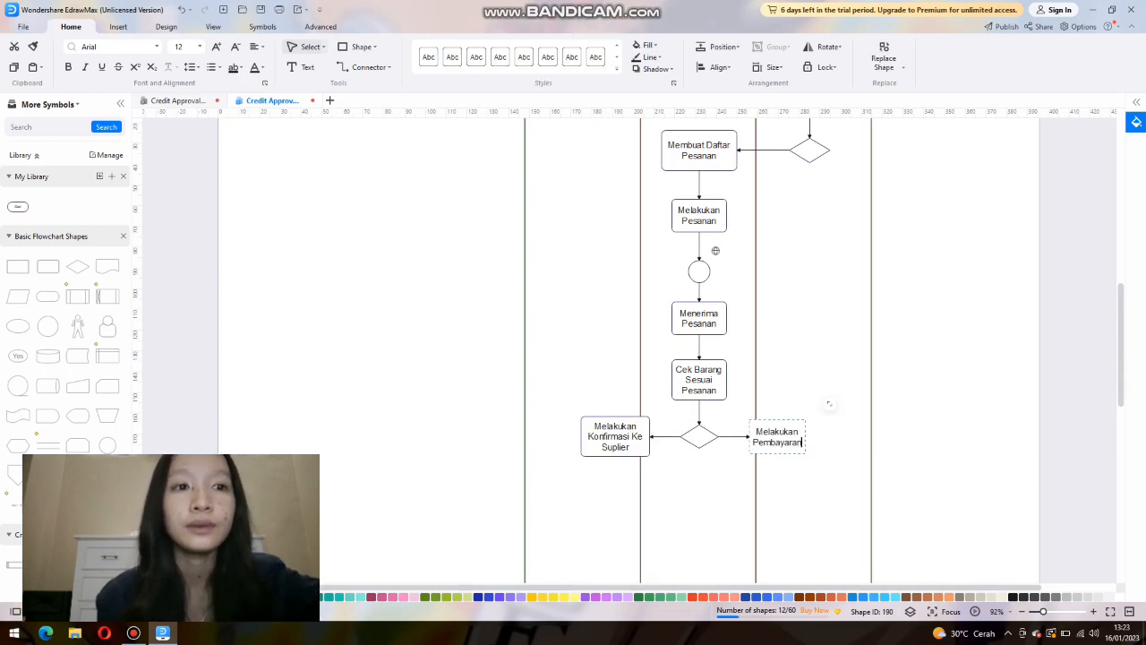
Paste another arrow and attach it below the Melakukan Pembayaran box.
left_click(715, 251)
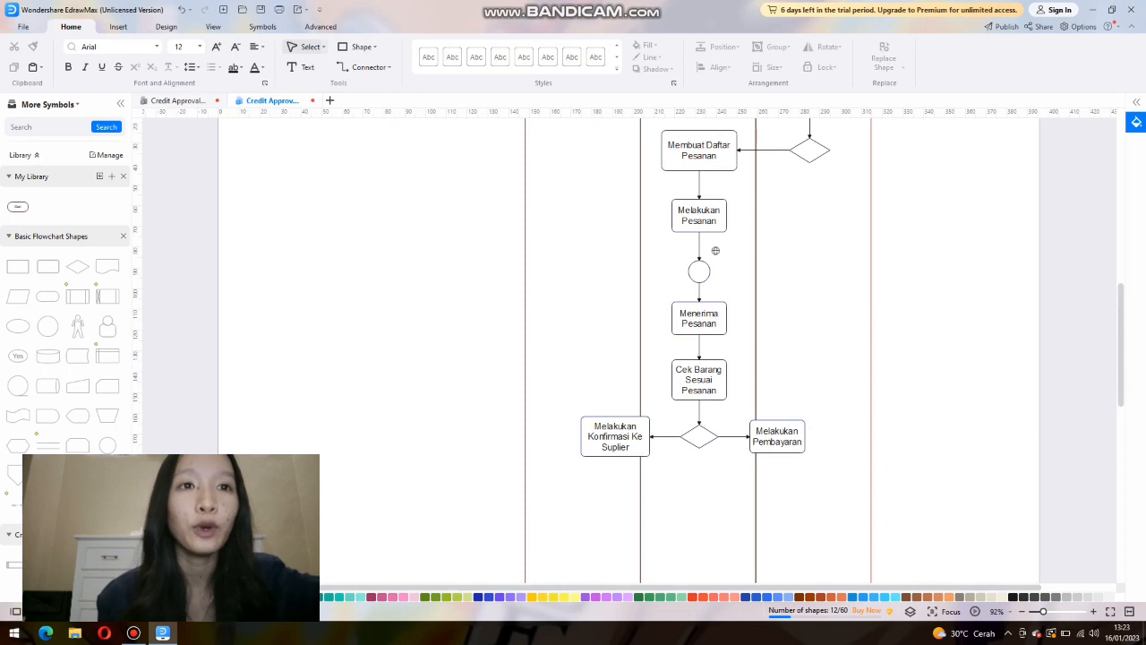
right_click(592, 373)
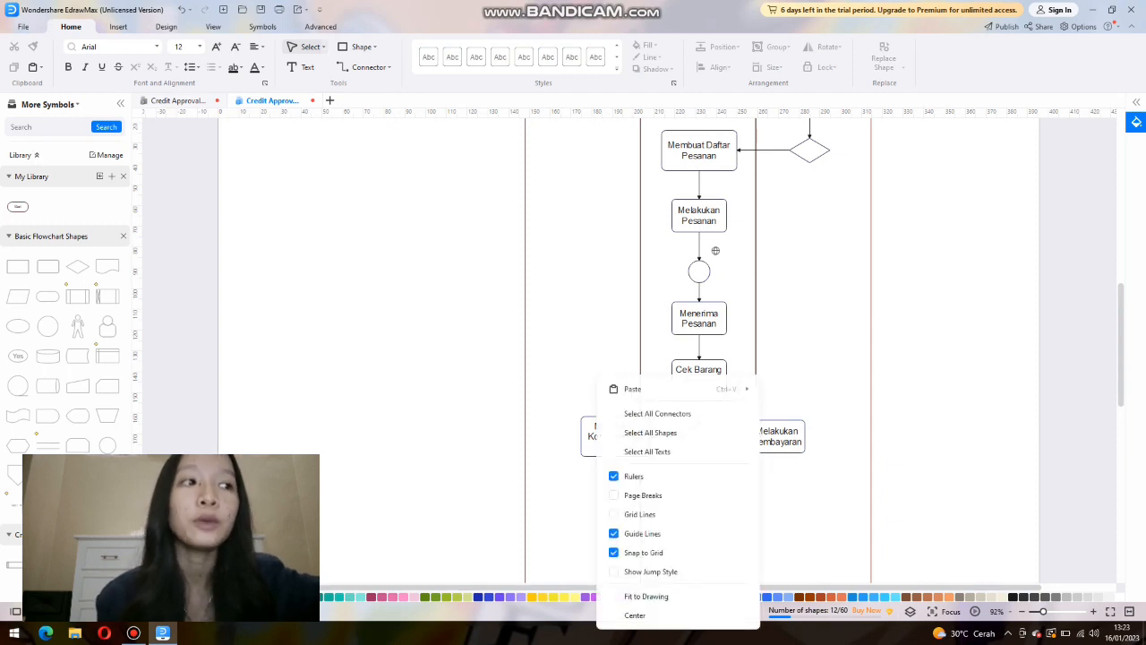
left_click(629, 389)
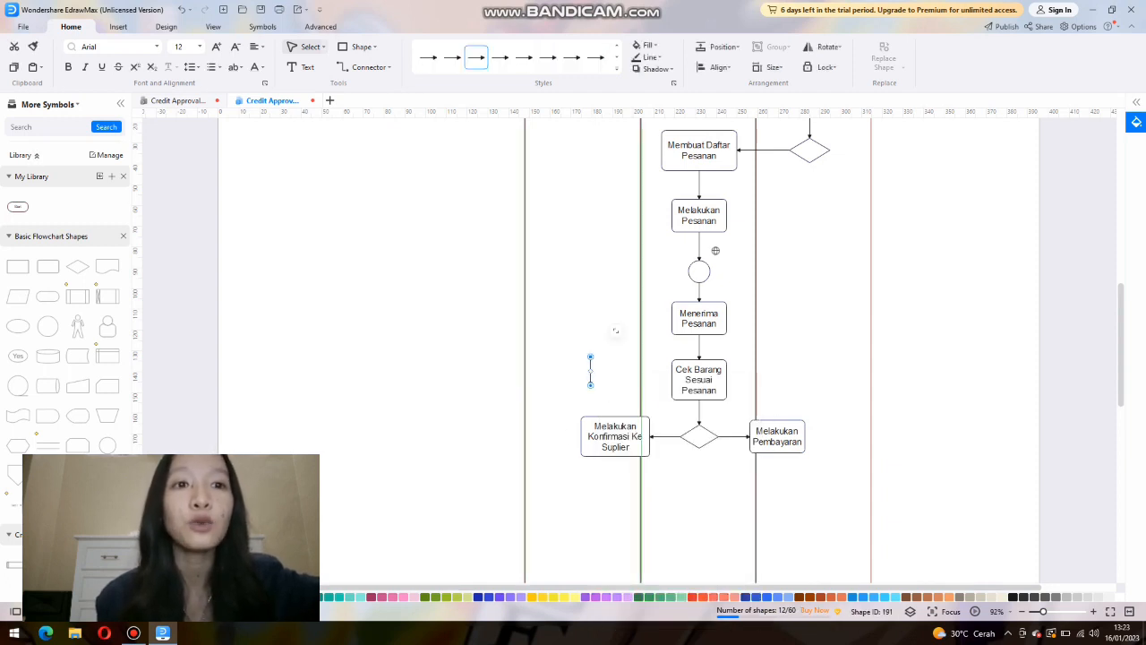
left_click_drag(805, 450, 778, 467)
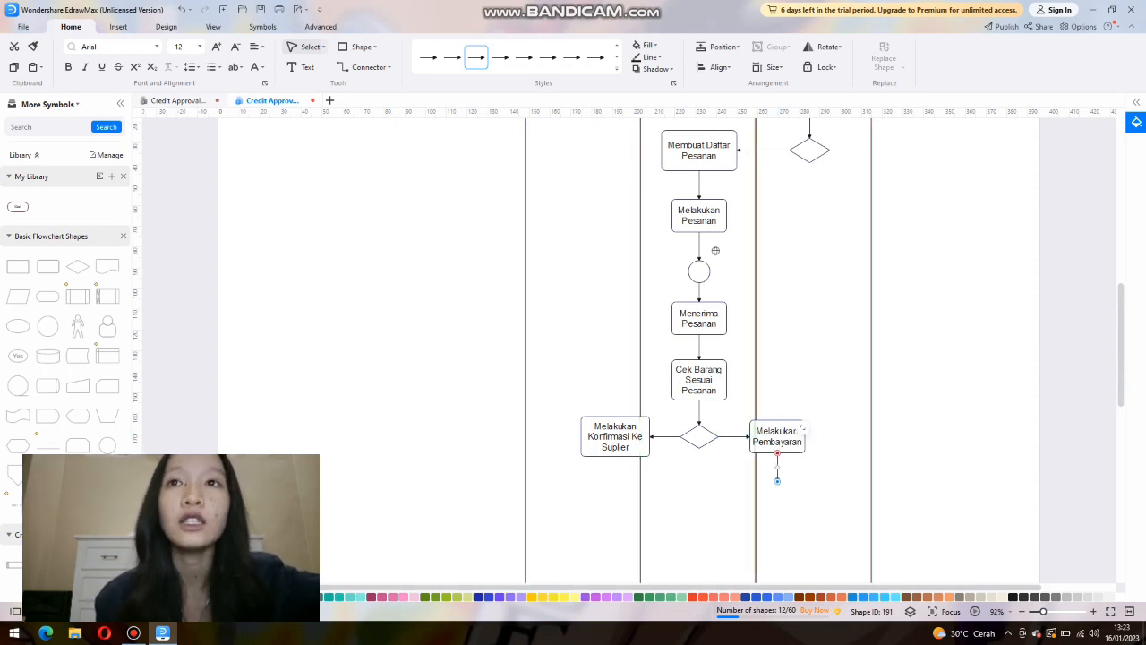
Place a rounded rectangle below the Melakukan Pembayaran box in the Manajer lane and label it "Meminta Karyawan Menyusun Dan Menyimpan Barang".
left_click_drag(48, 266, 805, 498)
double_click(777, 498)
type("Meminta Karyawan Menyusun Dan Menyimpan Barang")
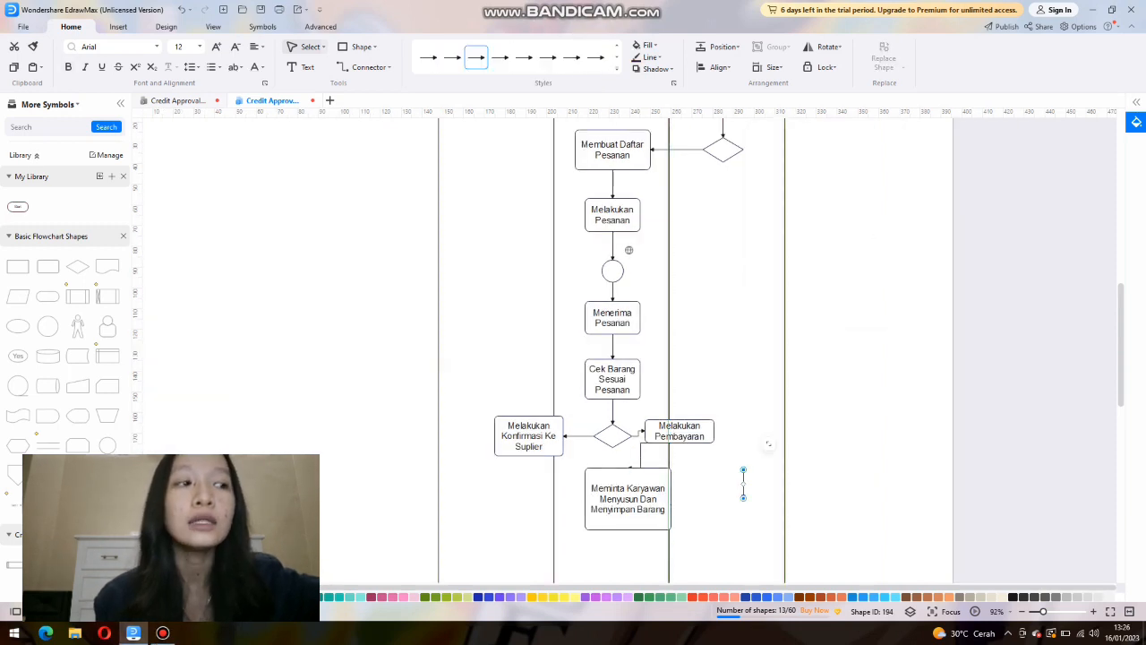
left_click_drag(743, 485, 688, 499)
left_click(718, 528)
left_click(718, 528)
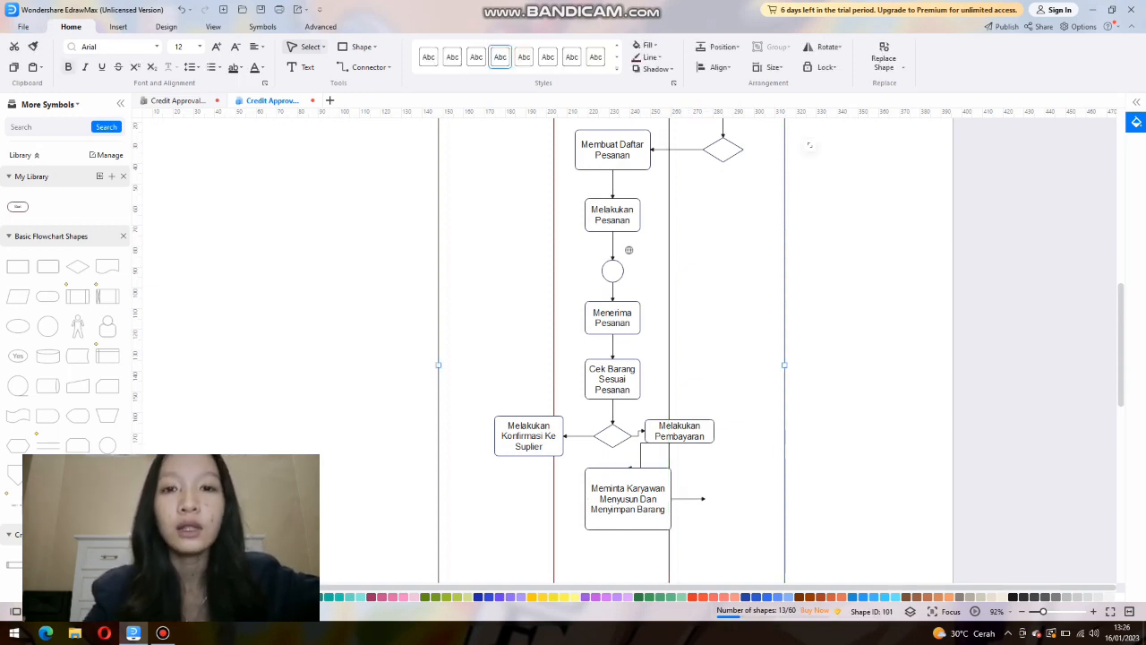
Add a rounded rectangle in the Karyawan lane at the end of the horizontal arrow and label it "Menyimpan Dan Menyusun Barang".
left_click_drag(48, 266, 732, 499)
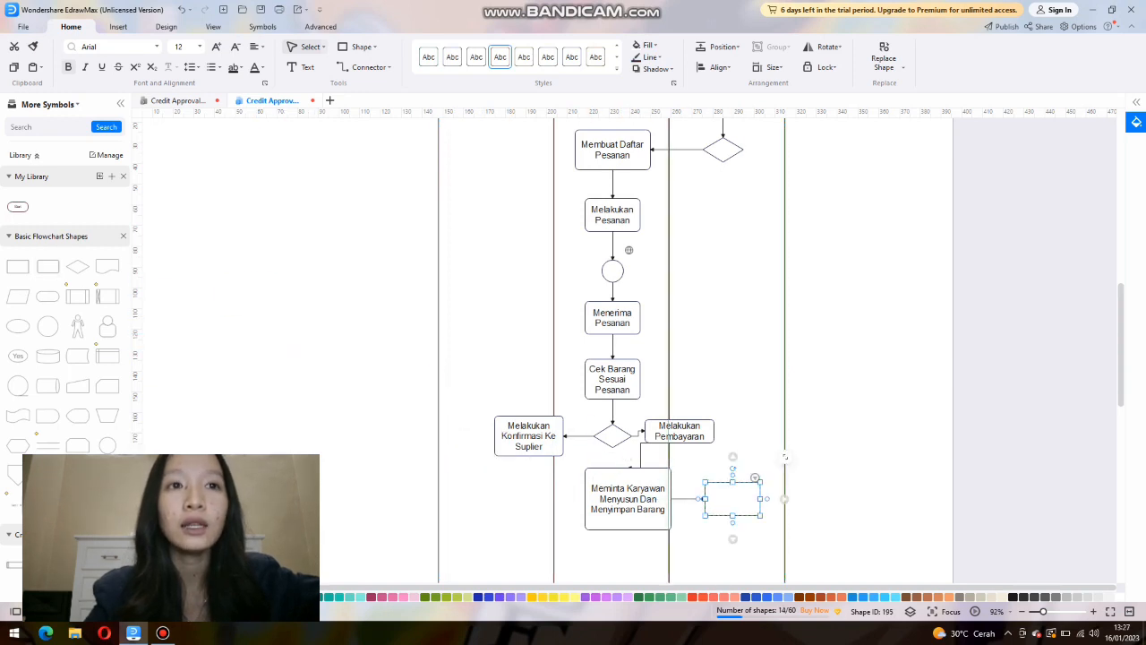
type("m")
key("BackSpace")
type("Menyimpa")
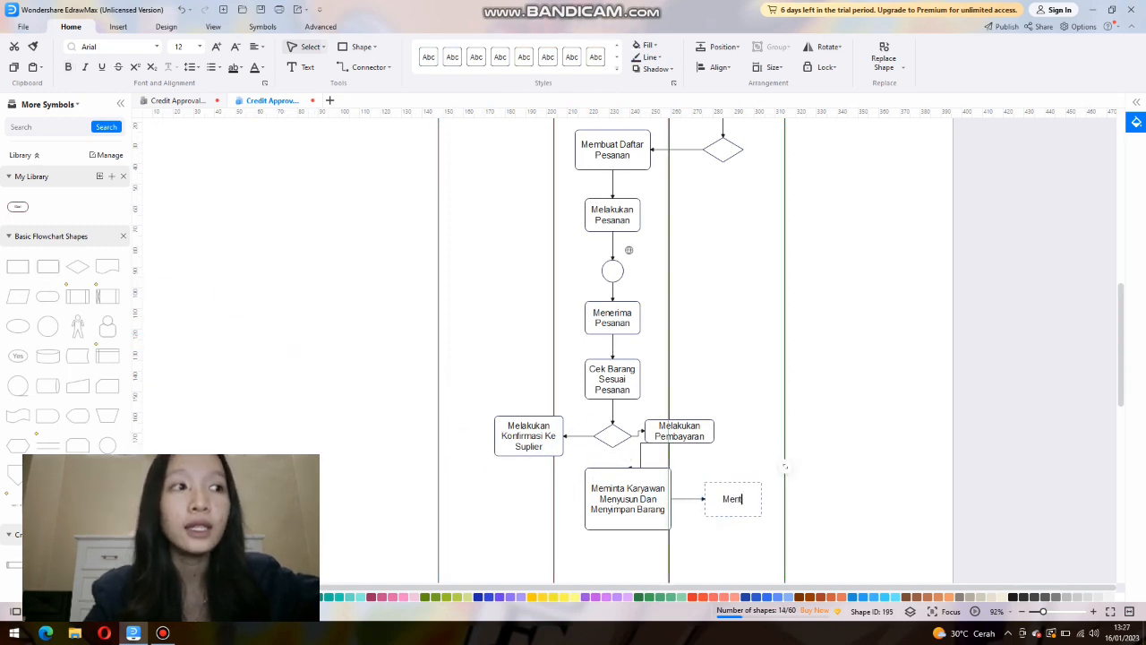
type("Menyusun Barang")
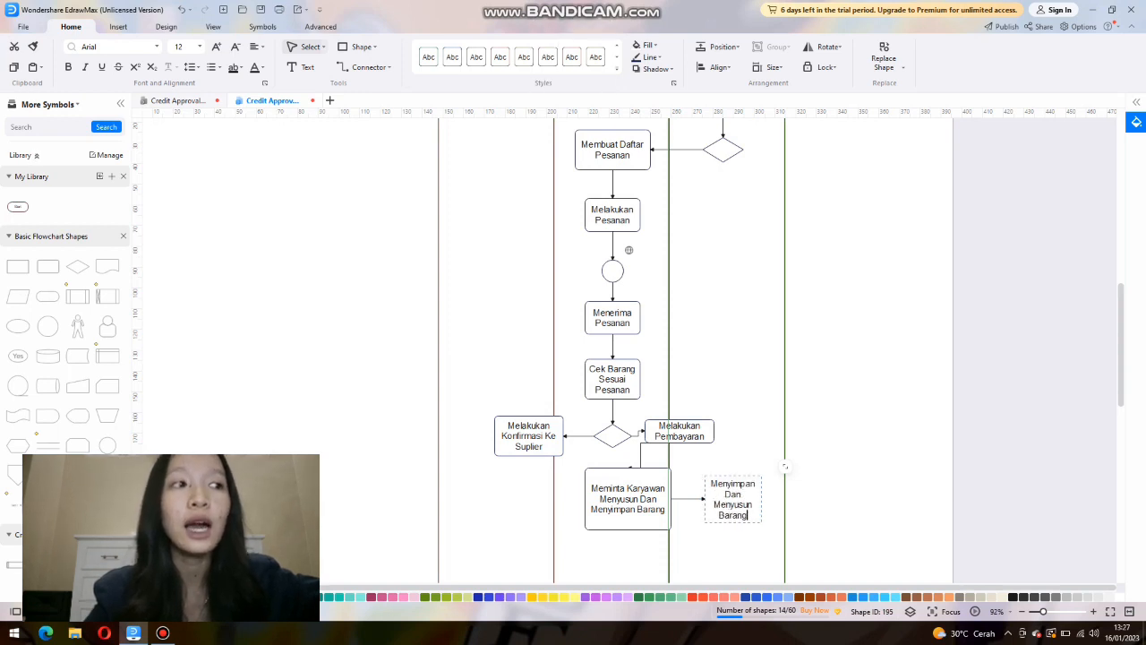
left_click(785, 465)
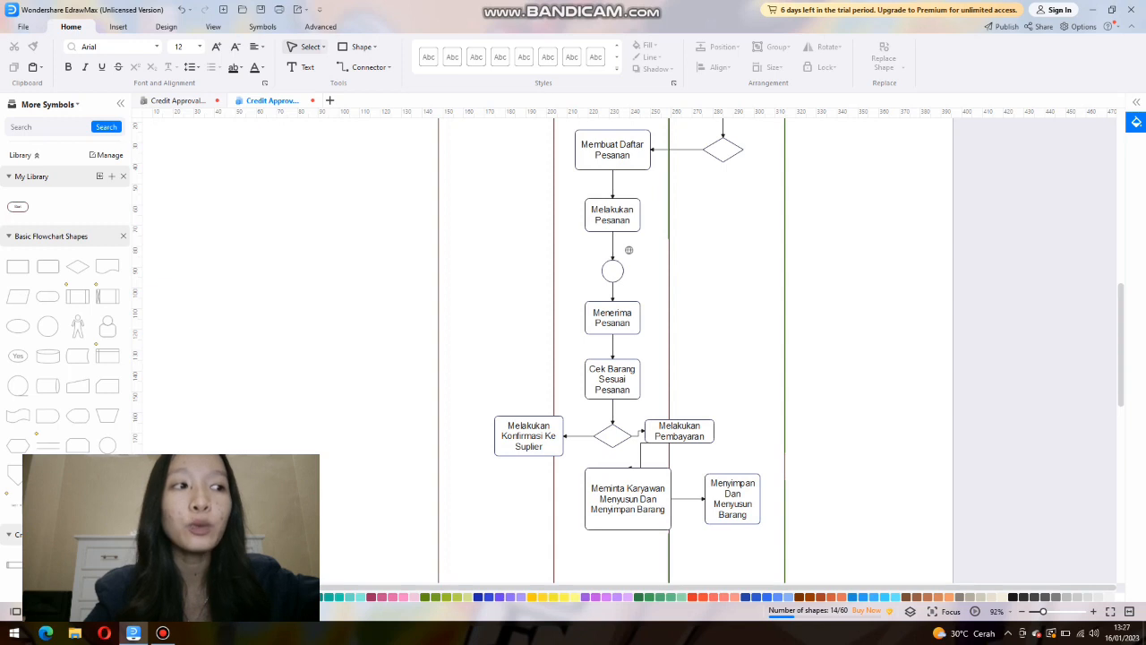
Paste another arrow and attach it below the Menyimpan Dan Menyusun Barang box.
right_click(813, 517)
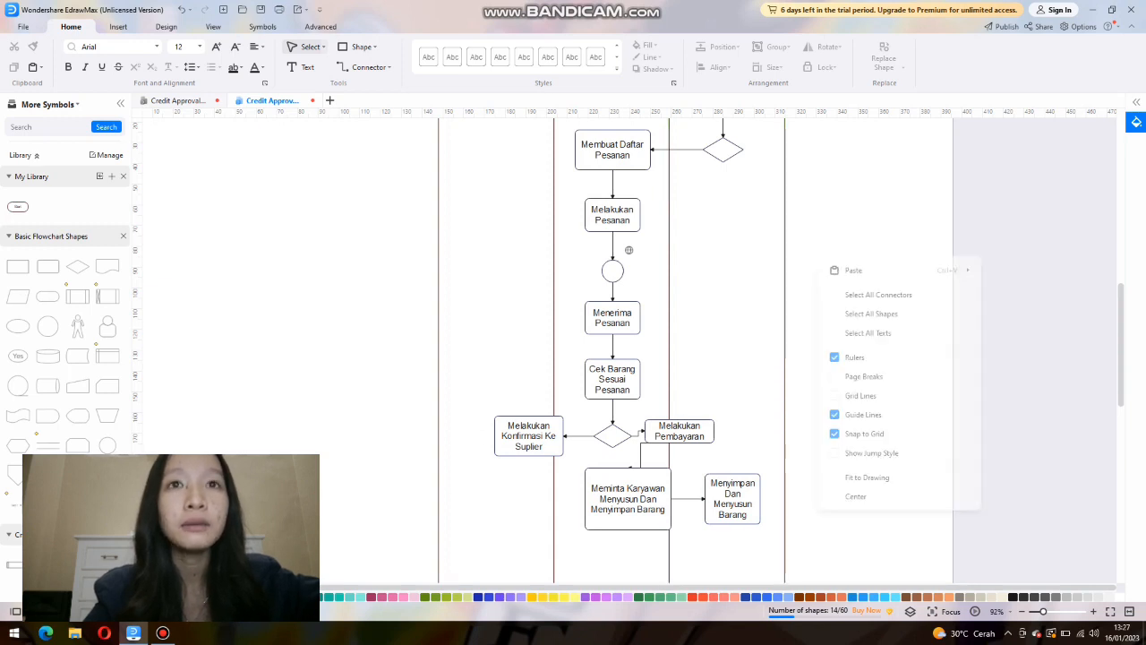
left_click(855, 269)
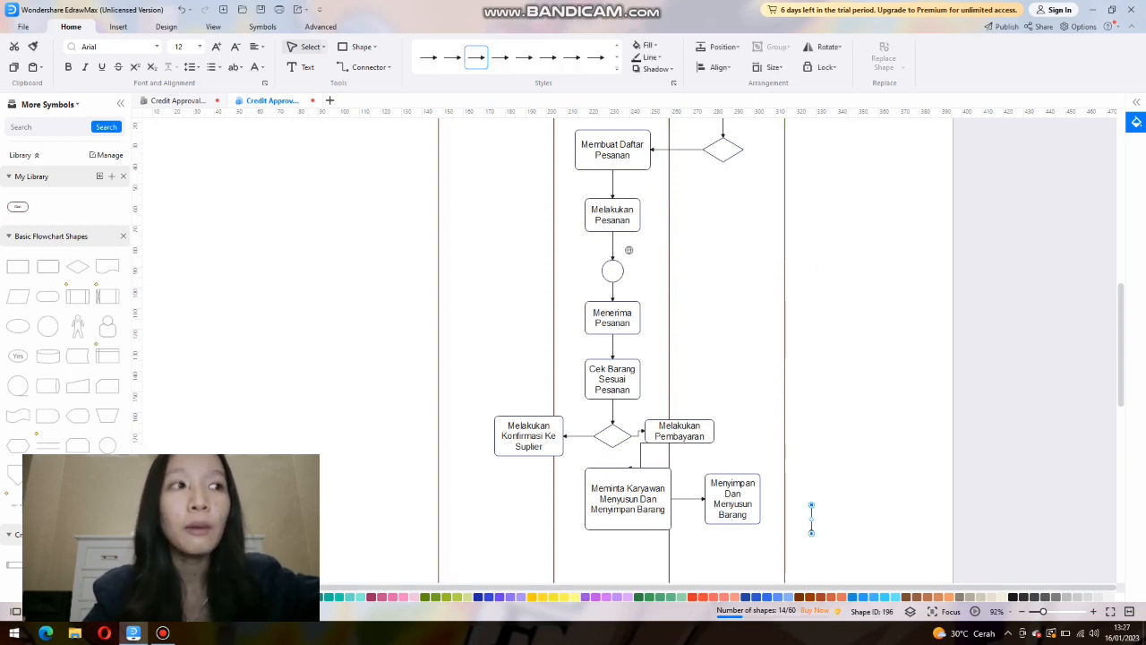
left_click_drag(812, 518, 732, 537)
scroll(733, 538, "down", 1)
scroll(732, 537, "down", 2)
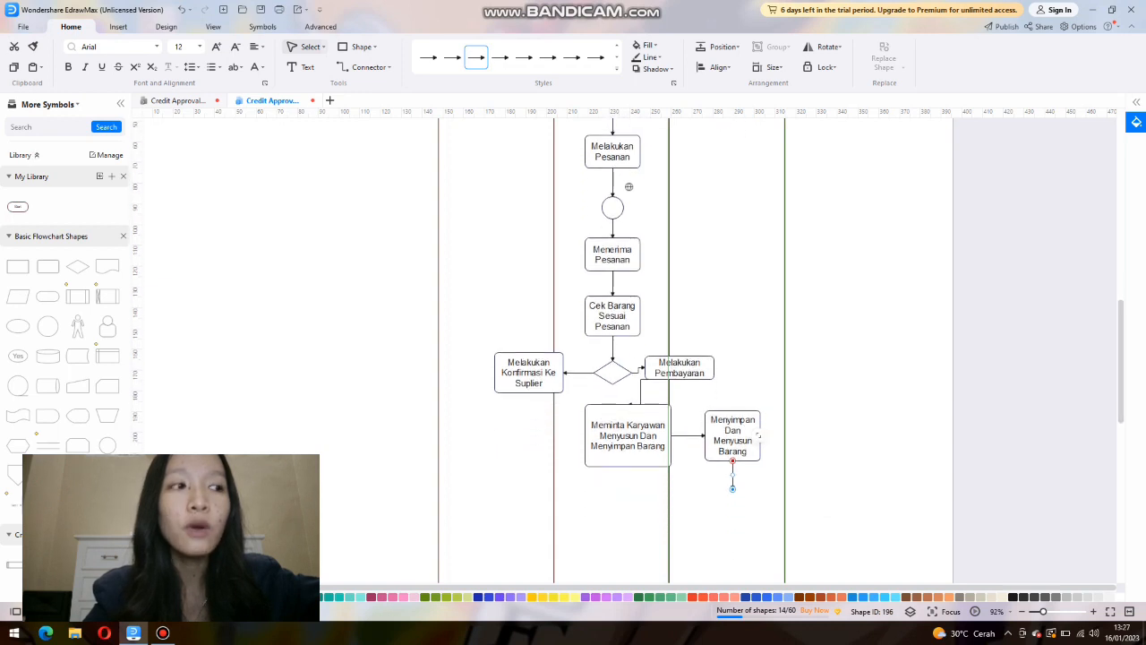
Place a circle at the end of the arrow below the Menyimpan Dan Menyusun Barang box and give it a red outline.
left_click_drag(47, 326, 738, 491)
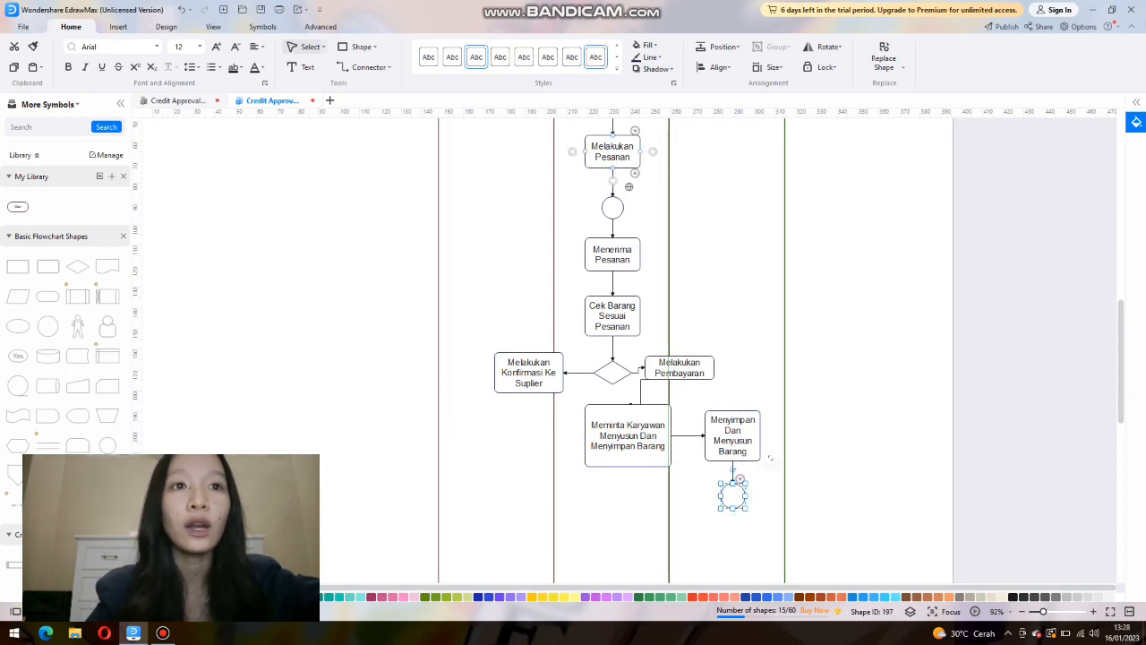
left_click(651, 58)
left_click(660, 212)
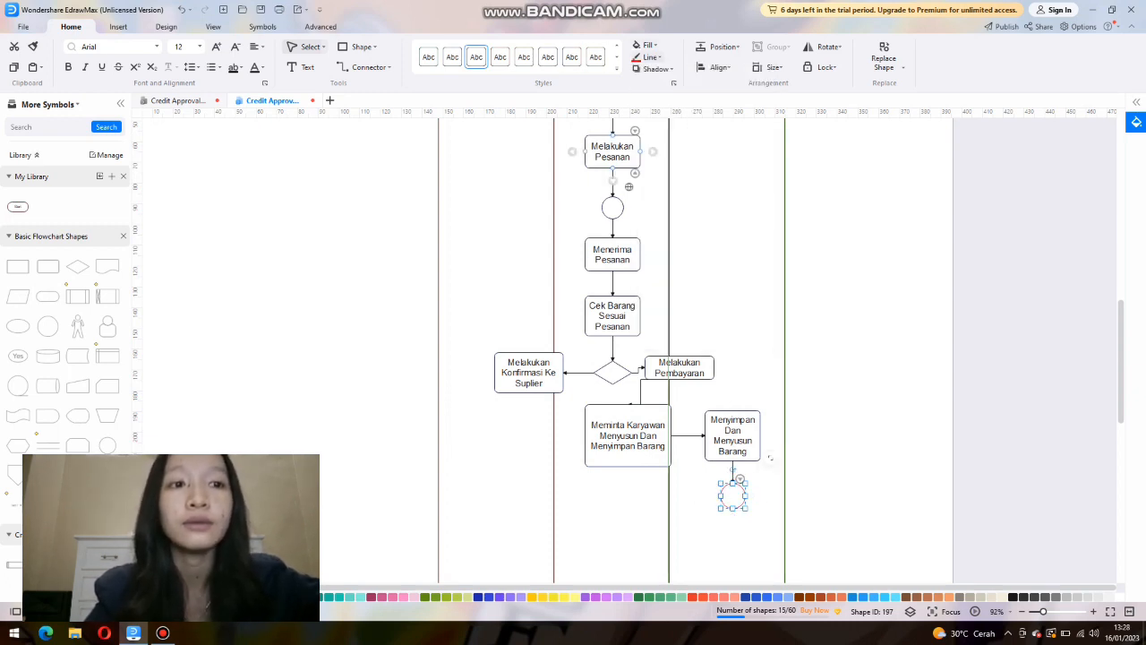
left_click(833, 358)
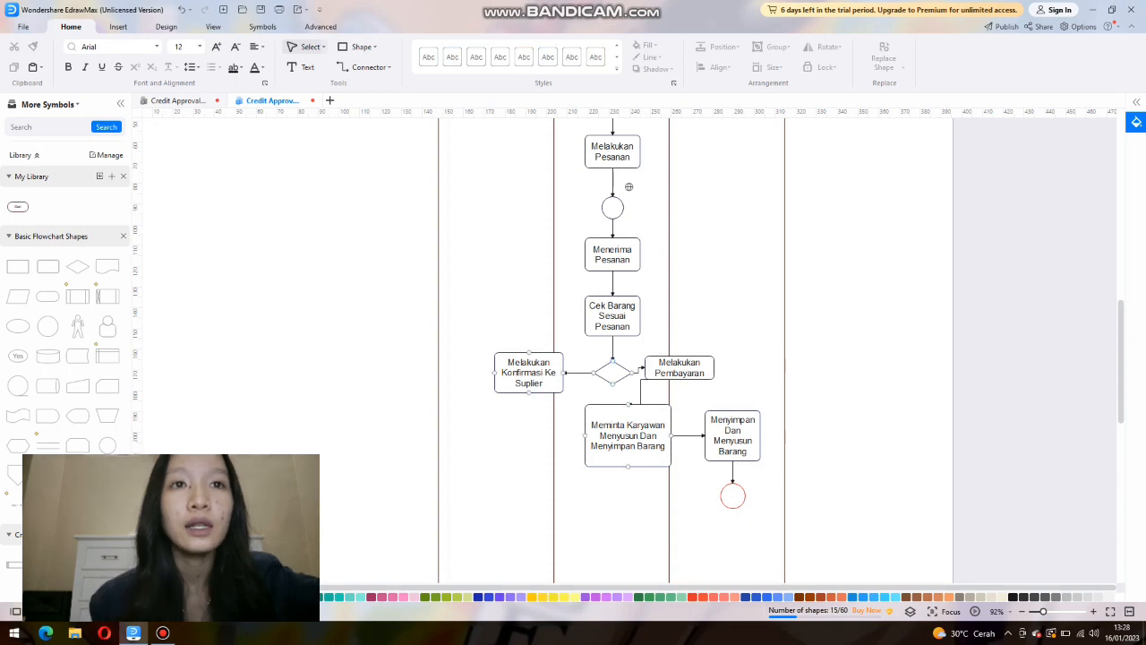
Paste an arrow and attach it below the Melakukan Konfirmasi Ke Suplier box.
right_click(628, 186)
left_click(533, 209)
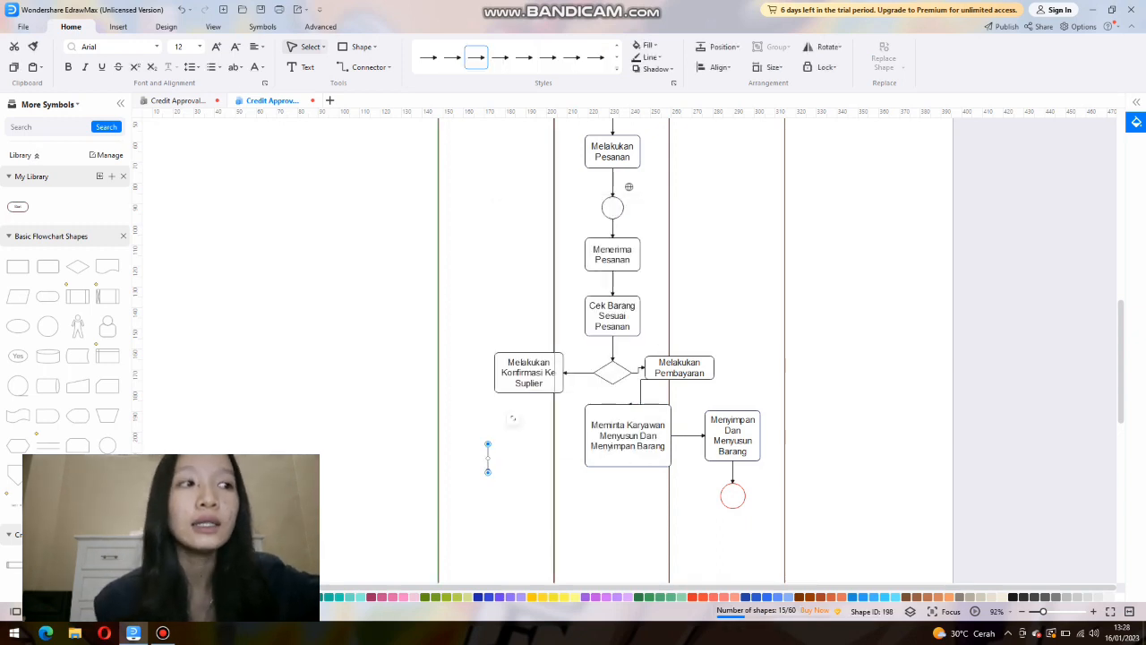
left_click_drag(488, 458, 529, 407)
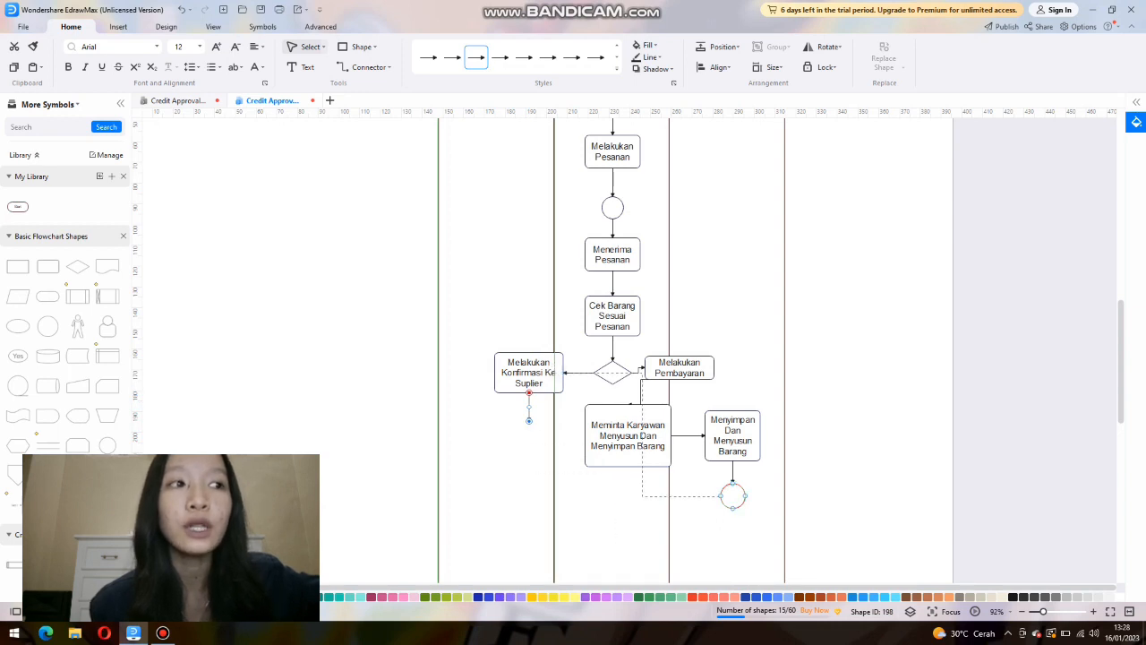
Try to extend the arrow from the Melakukan Konfirmasi Ke Suplier box to the red-outlined circle, and undo it.
left_click_drag(661, 577, 674, 548)
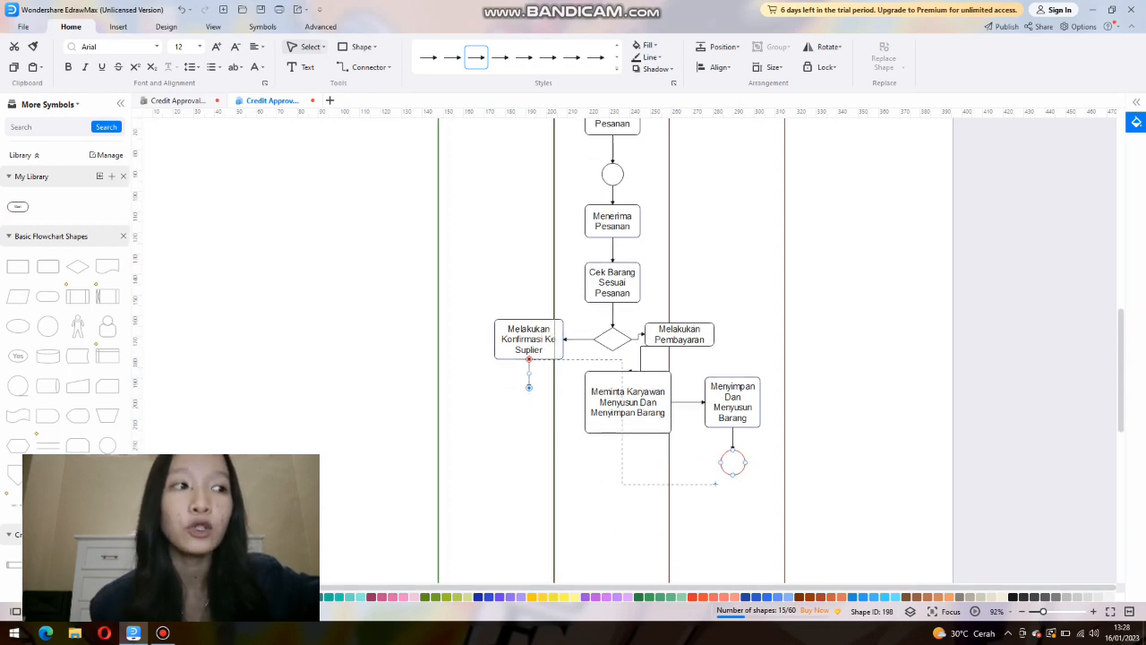
left_click_drag(721, 462, 721, 462)
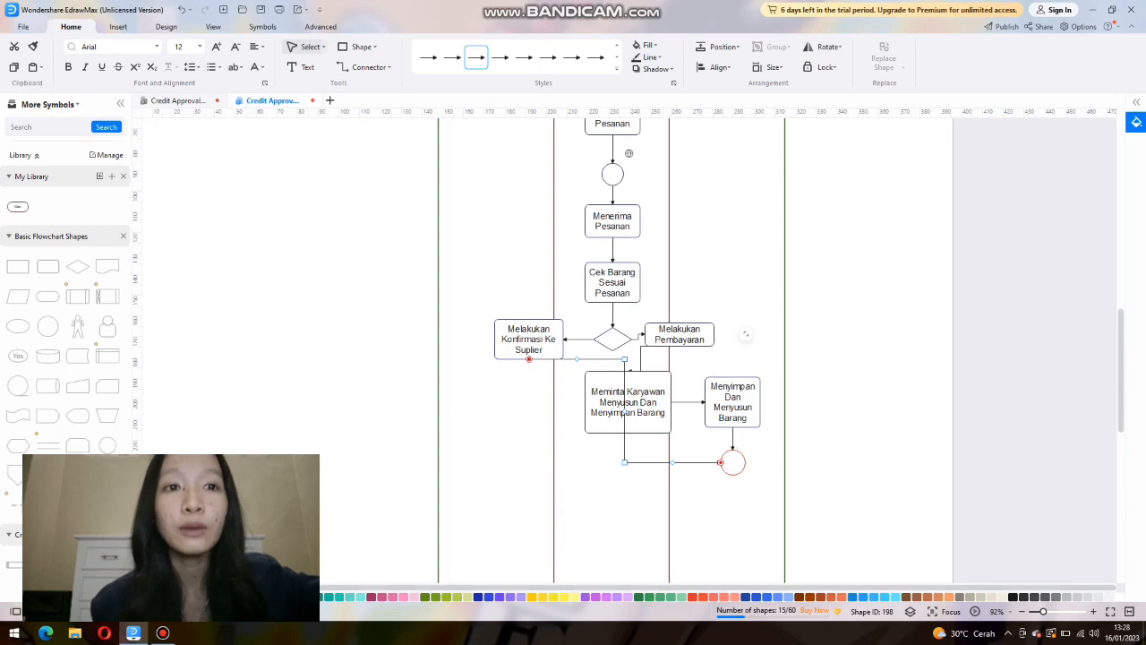
key("ctrl+z")
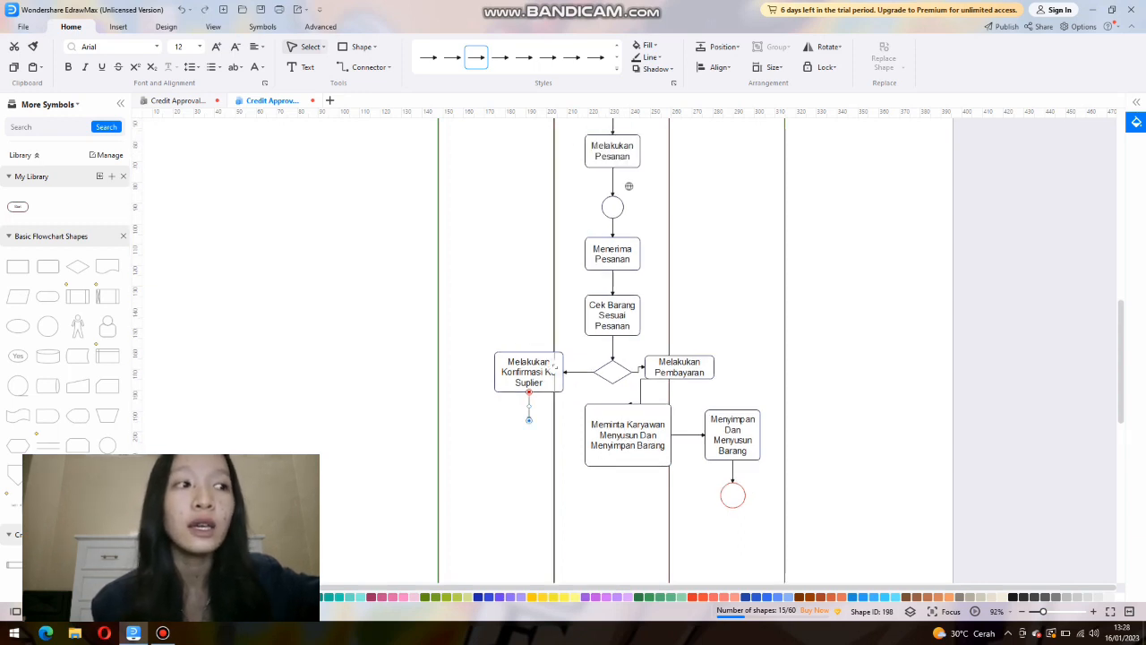
Move the red-outlined circle lower in the Karyawan lane and connect the Melakukan Konfirmasi Ke Suplier box's arrow to it.
left_click_drag(733, 496, 733, 537)
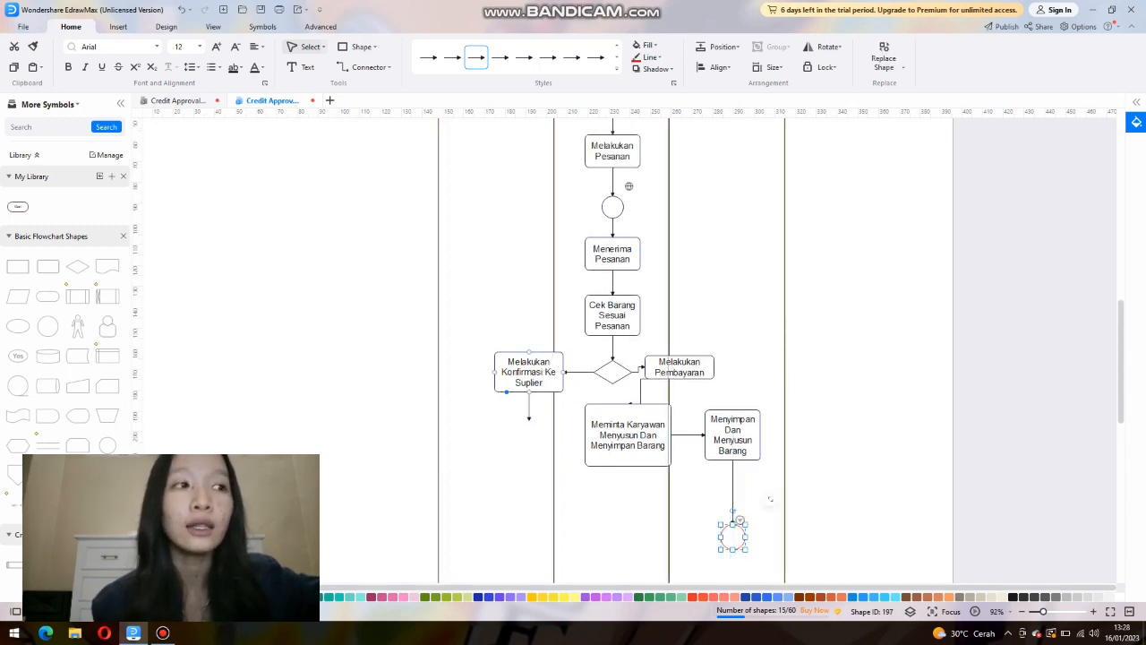
left_click_drag(530, 407, 555, 366)
left_click_drag(520, 475, 622, 566)
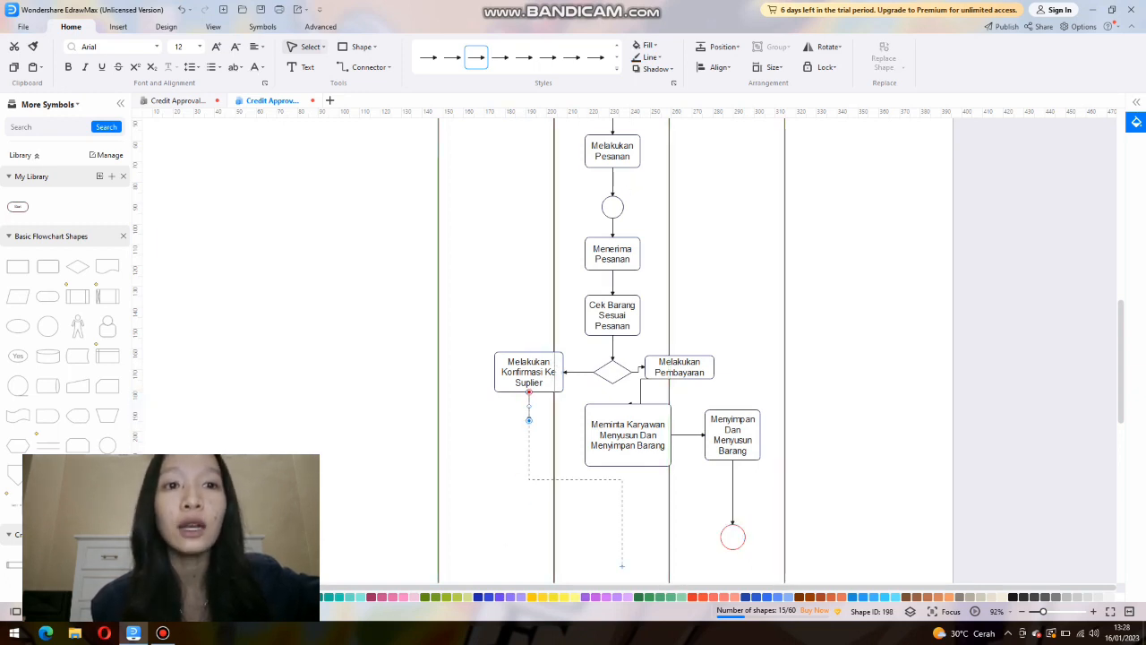
left_click_drag(703, 547, 722, 537)
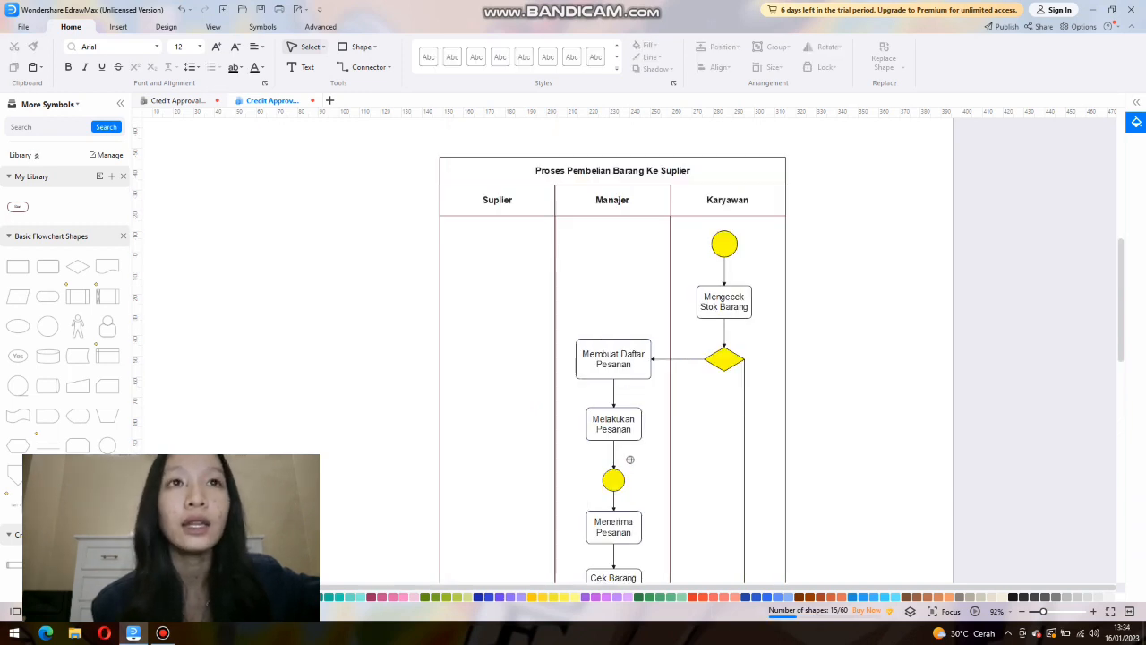
Fill the end circle at the bottom of the Karyawan lane with red and change its outline colour.
scroll(629, 460, "down", 5)
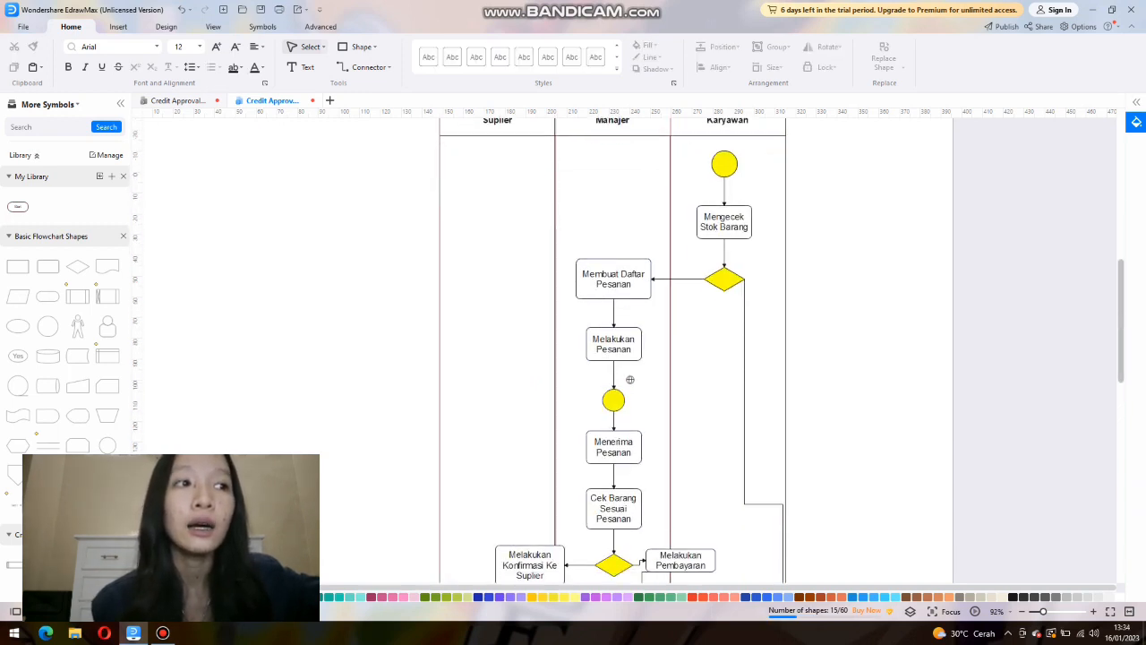
left_click(734, 426)
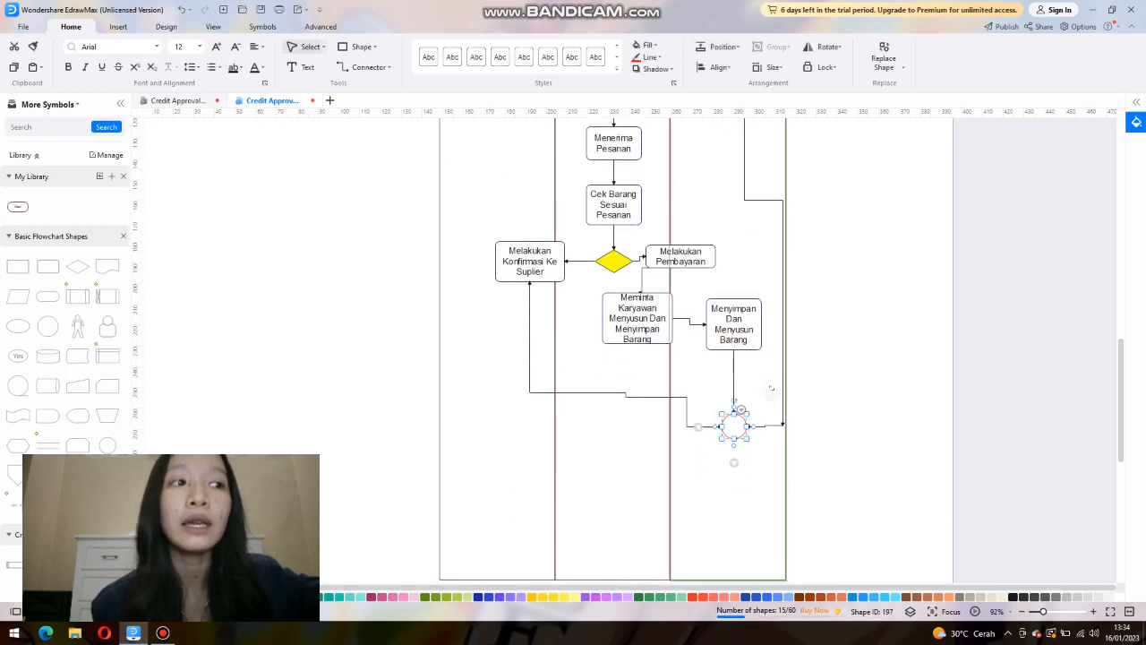
left_click(647, 45)
left_click(671, 95)
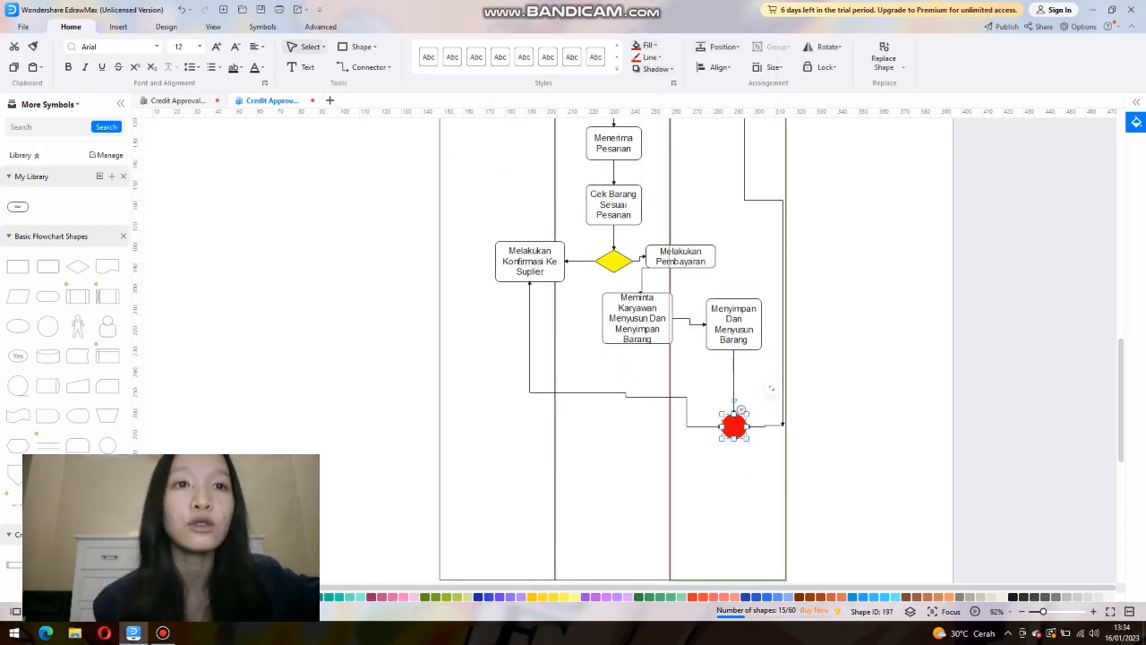
left_click(651, 57)
left_click(660, 107)
left_click(851, 322)
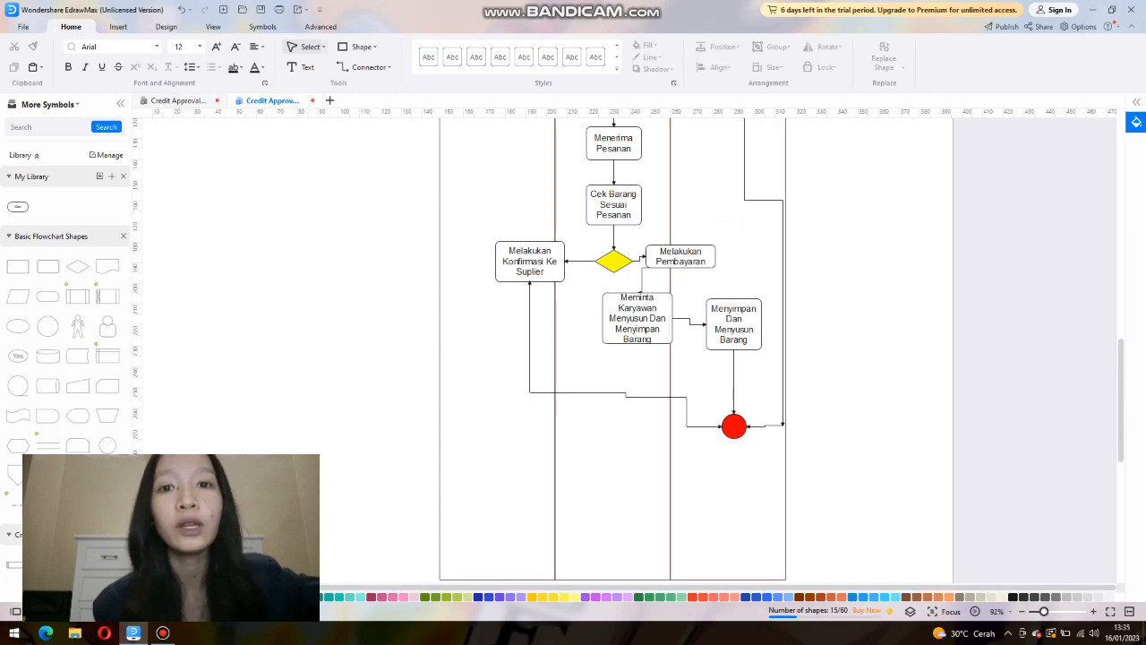
scroll(601, 166, "down", 4)
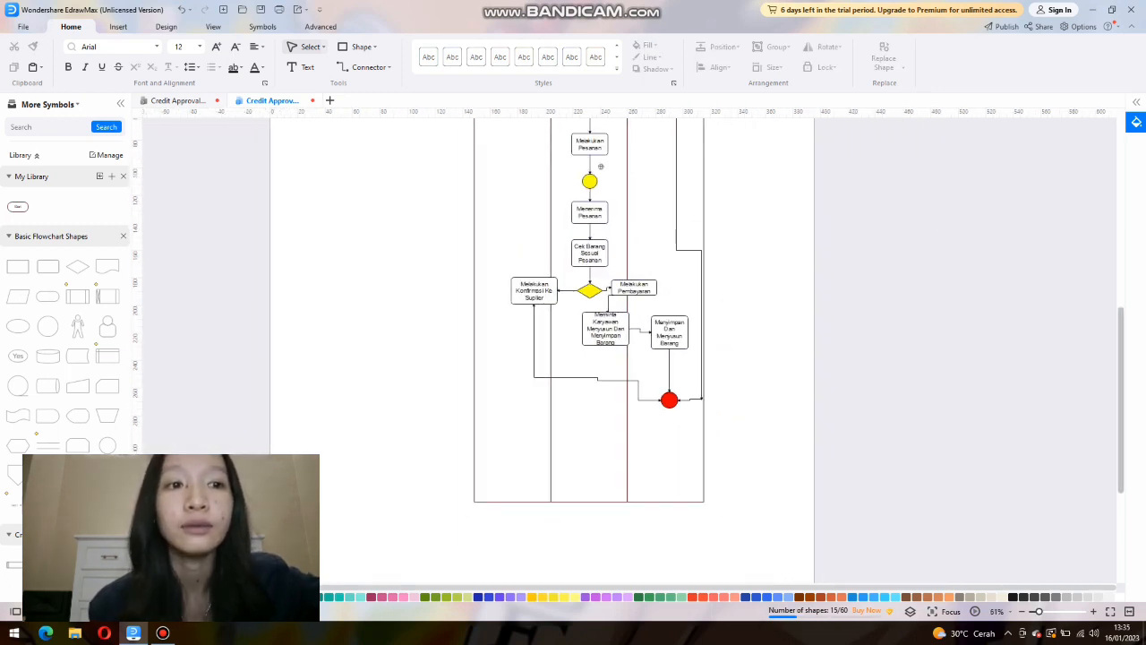
scroll(601, 167, "up", 3)
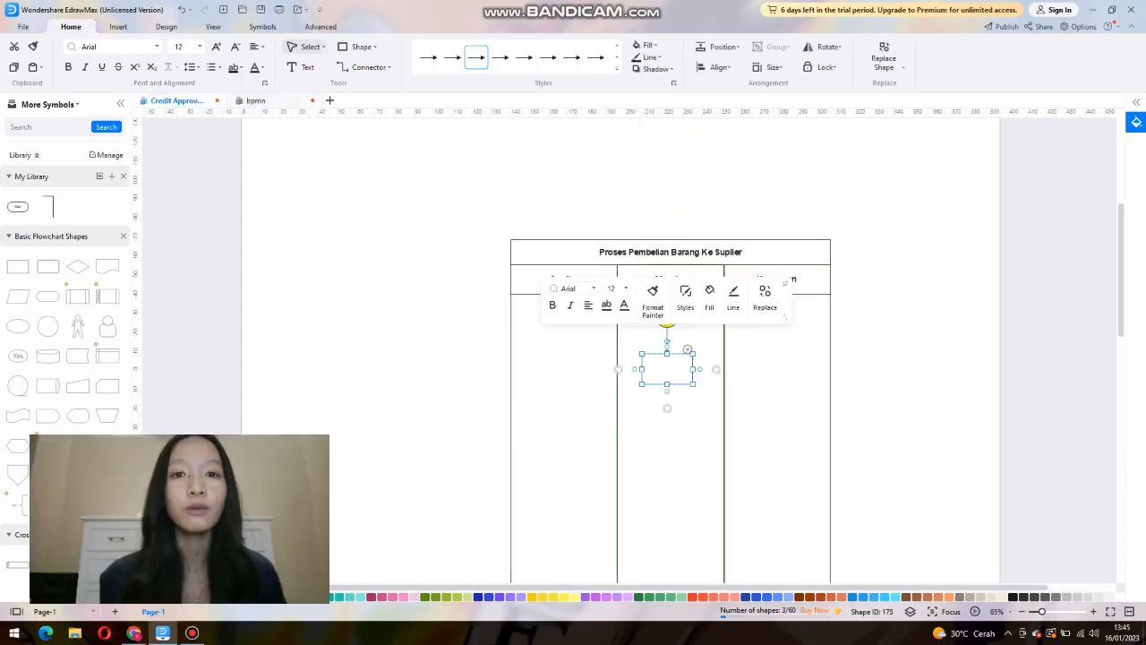
Shrink the yellow start circle in the Manajer lane and align the empty rounded rectangle directly beneath it.
left_click(695, 314)
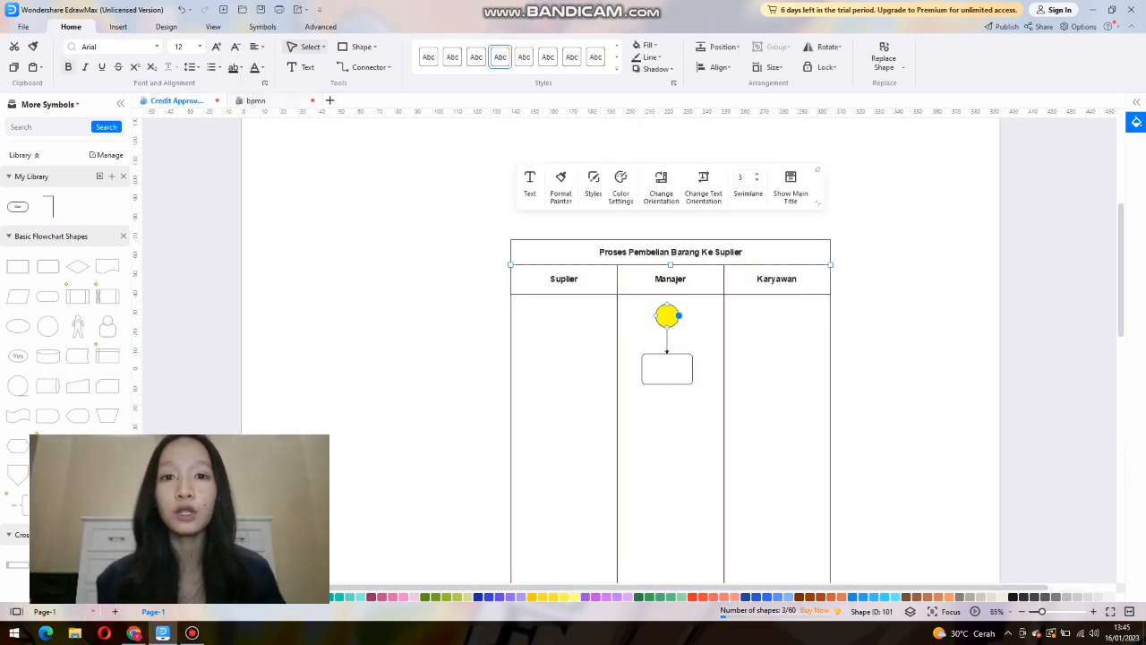
left_click_drag(684, 316, 617, 266)
left_click(627, 262)
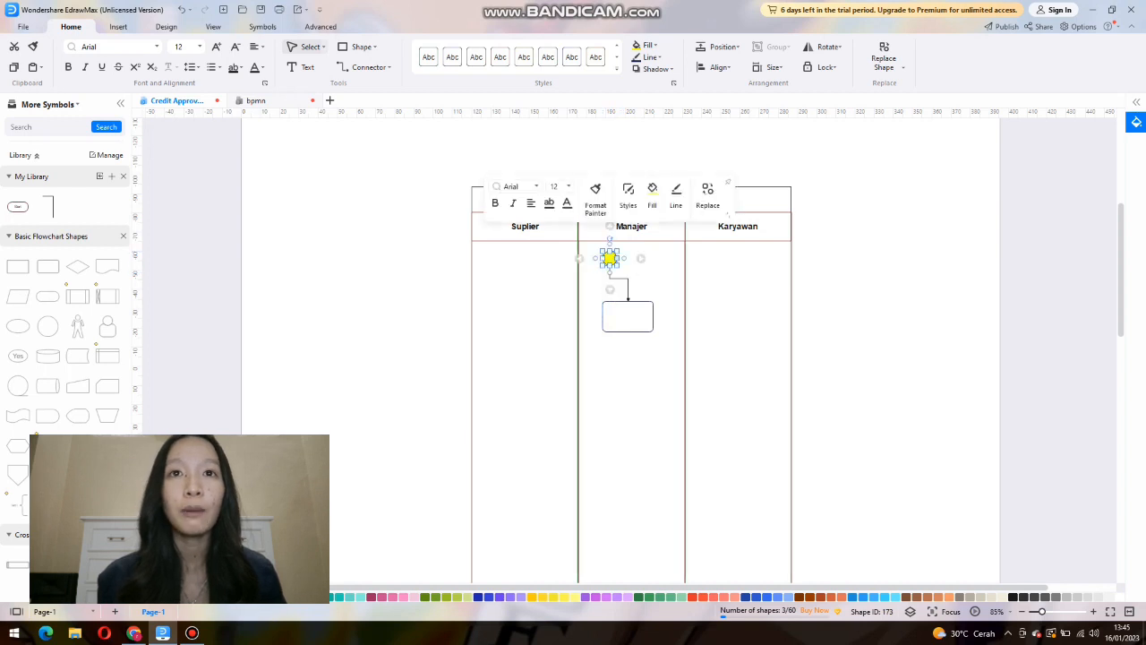
left_click(619, 278)
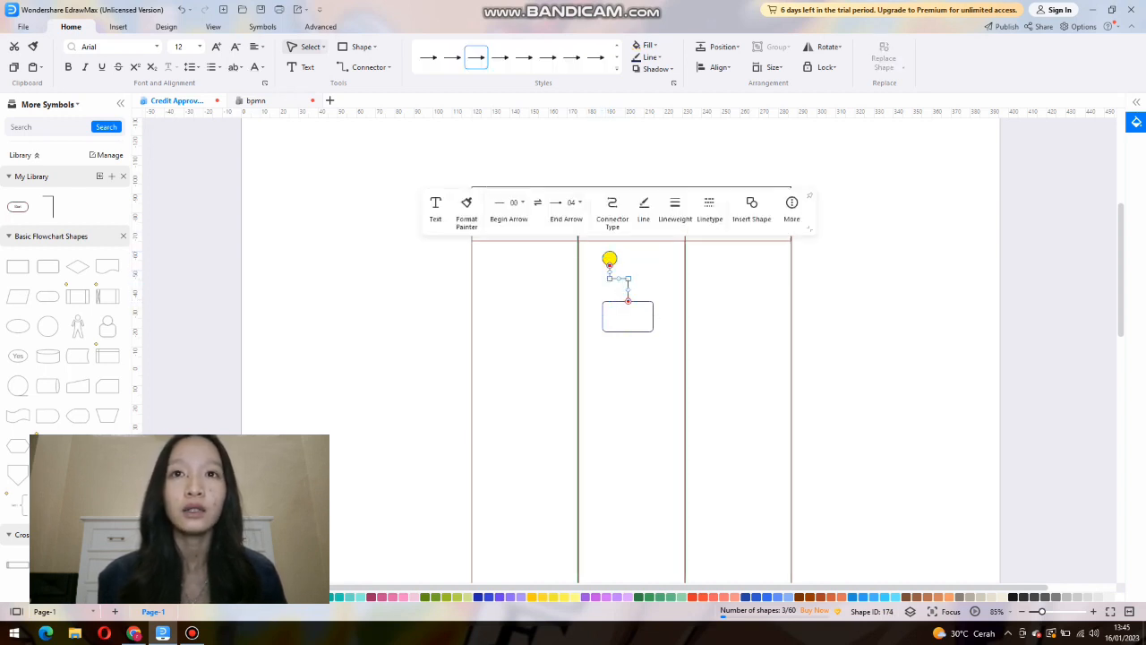
left_click_drag(628, 316, 610, 304)
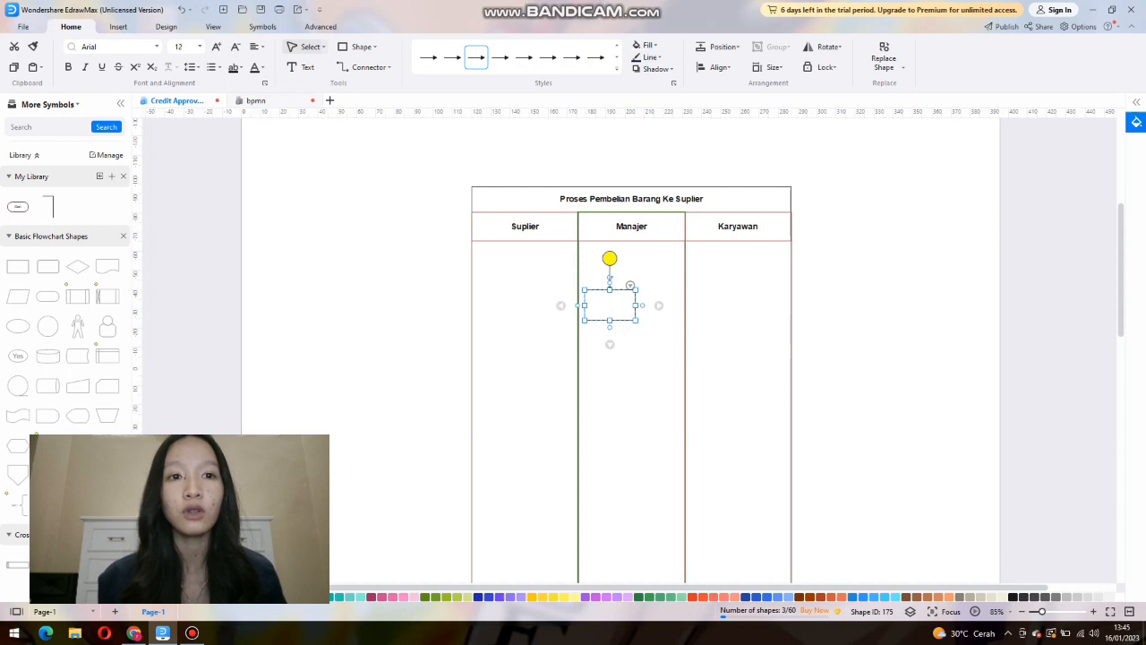
Label the empty rounded rectangle beneath the yellow start circle "Mengecek Stok Barang".
double_click(610, 305)
type("Mengecek Stok")
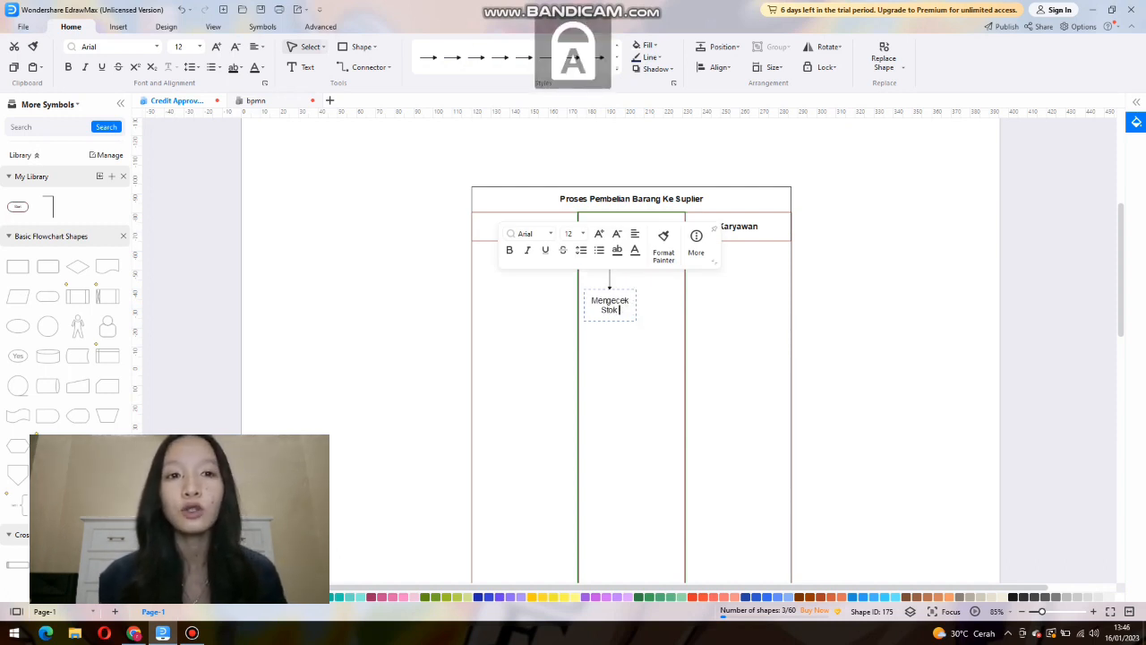
type(" Barang")
Paste an arrow beneath the Mengecek Stok Barang box and place a yellow-filled decision diamond at its end.
right_click(618, 354)
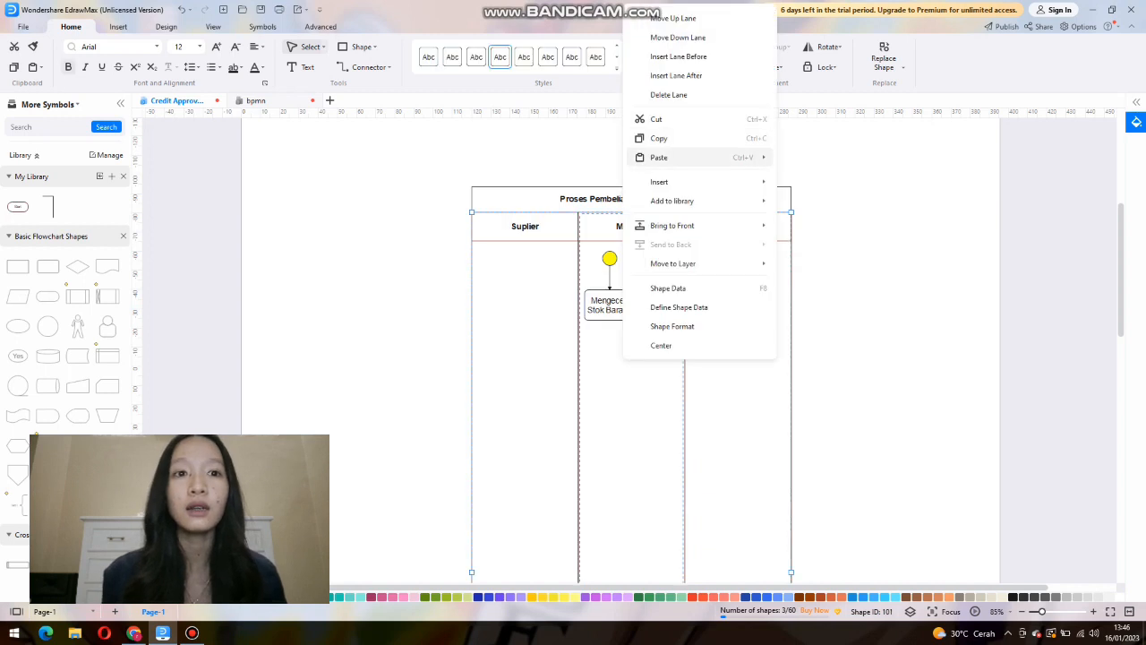
left_click(659, 158)
left_click_drag(616, 352, 610, 334)
left_click_drag(77, 266, 610, 354)
left_click(652, 287)
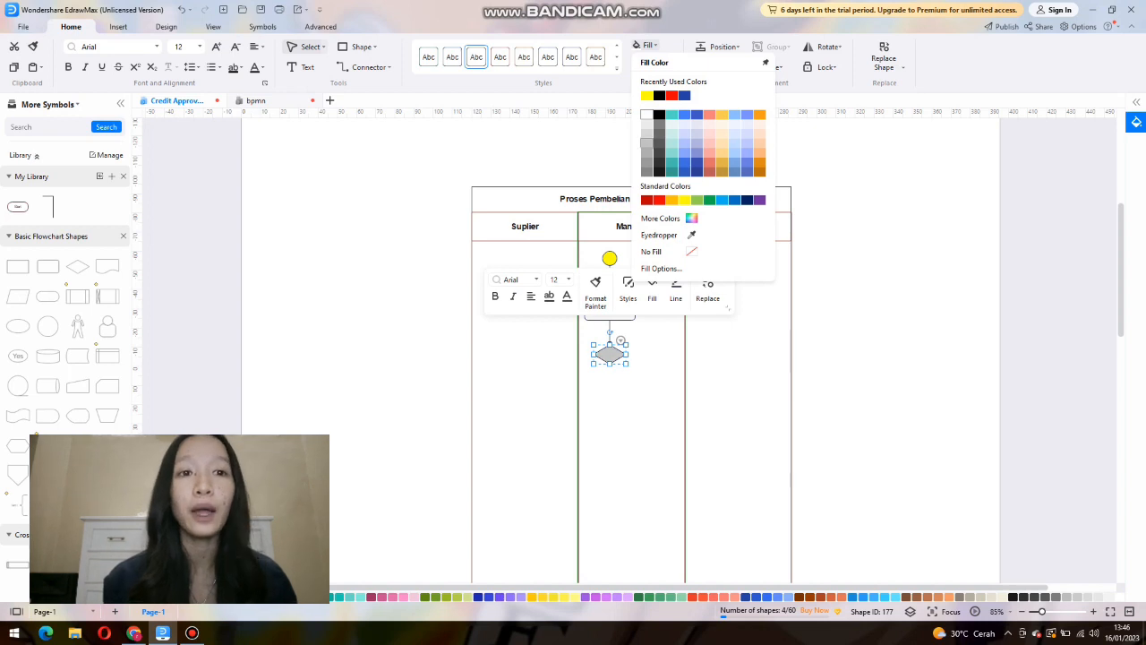
left_click(646, 96)
left_click(665, 376)
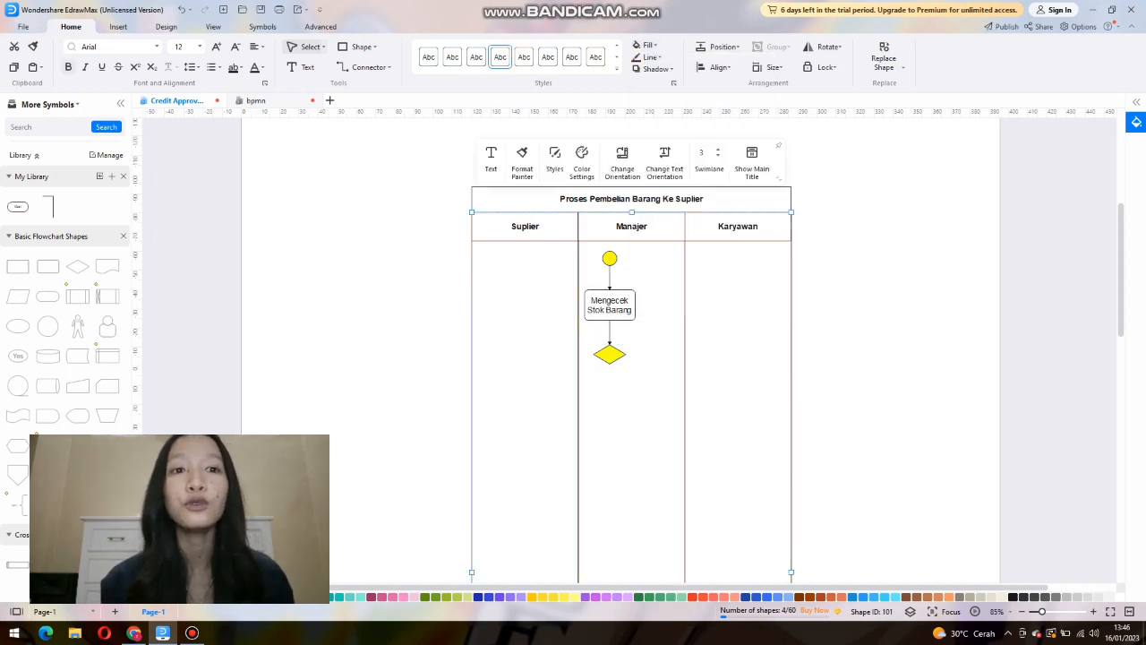
Paste an arrow out of the diamond's right corner and attach a rounded rectangle labelled "Membuat Daftar Pesanan".
right_click(659, 369)
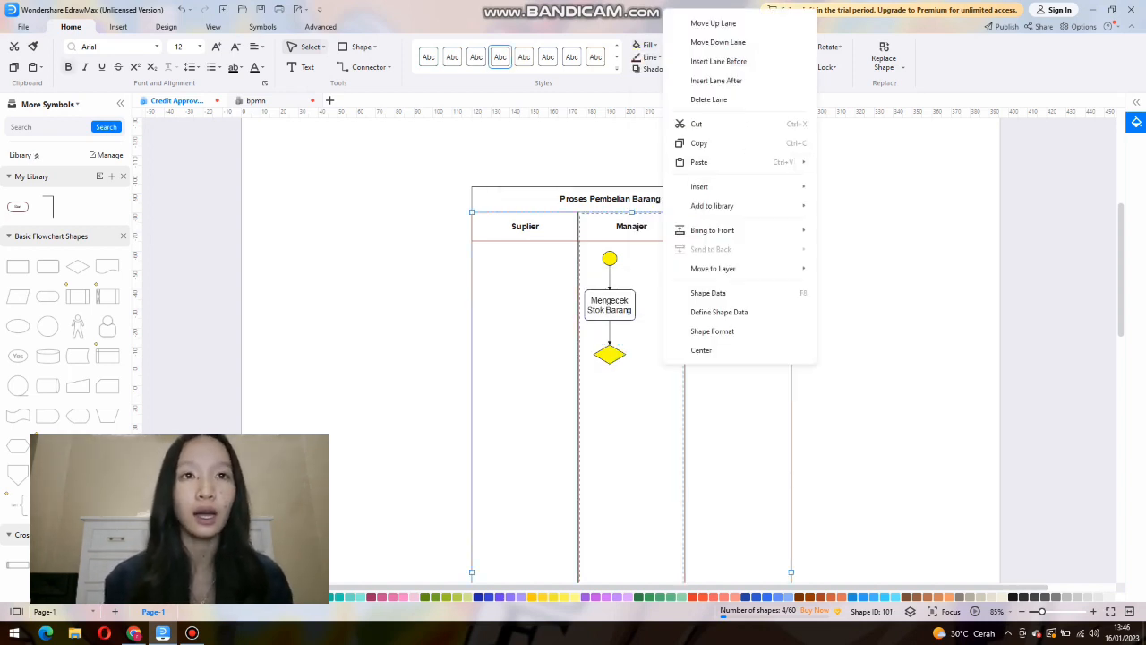
left_click(685, 161)
left_click_drag(656, 385, 632, 353)
left_click_drag(48, 266, 673, 354)
type("Me")
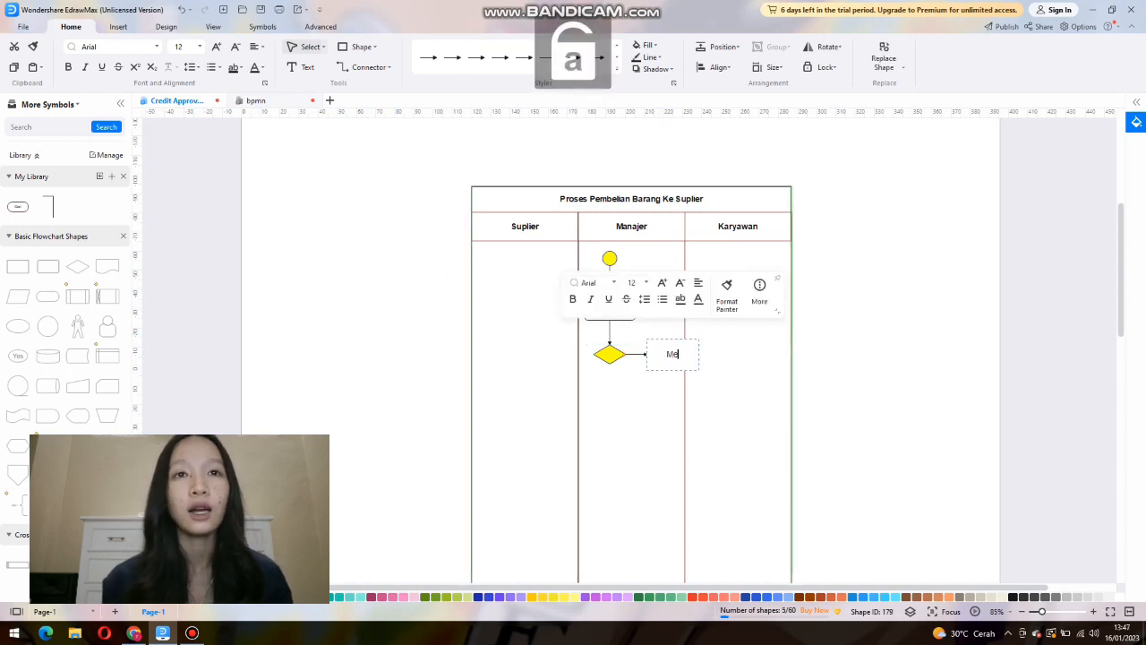
type("mbuat Dattar Pesanan")
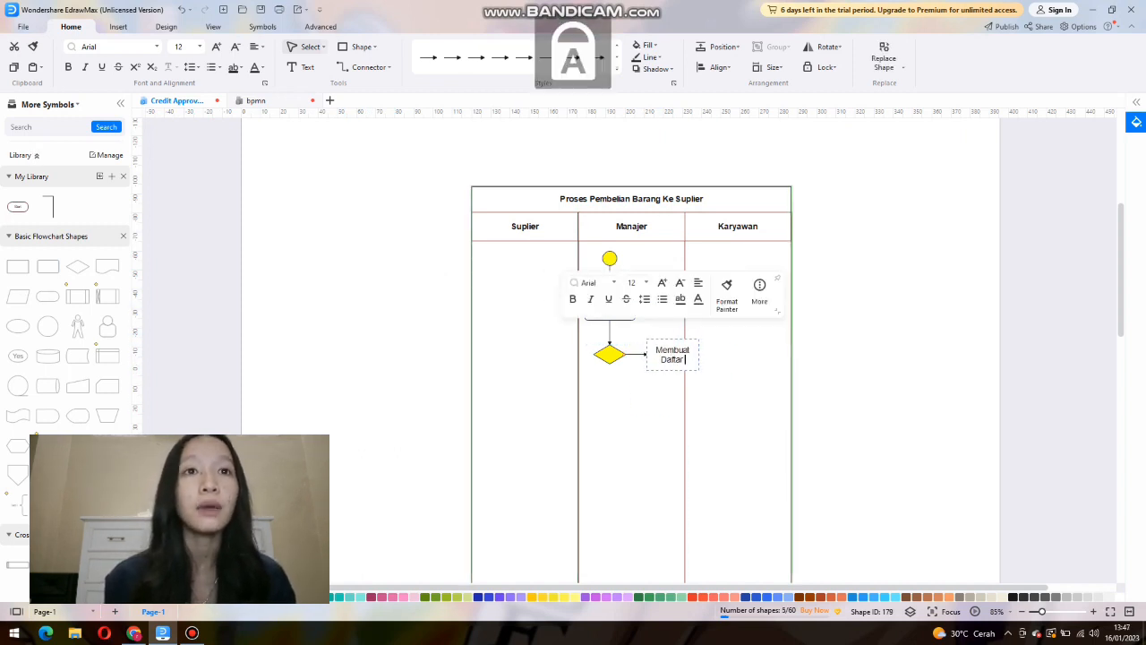
left_click(716, 411)
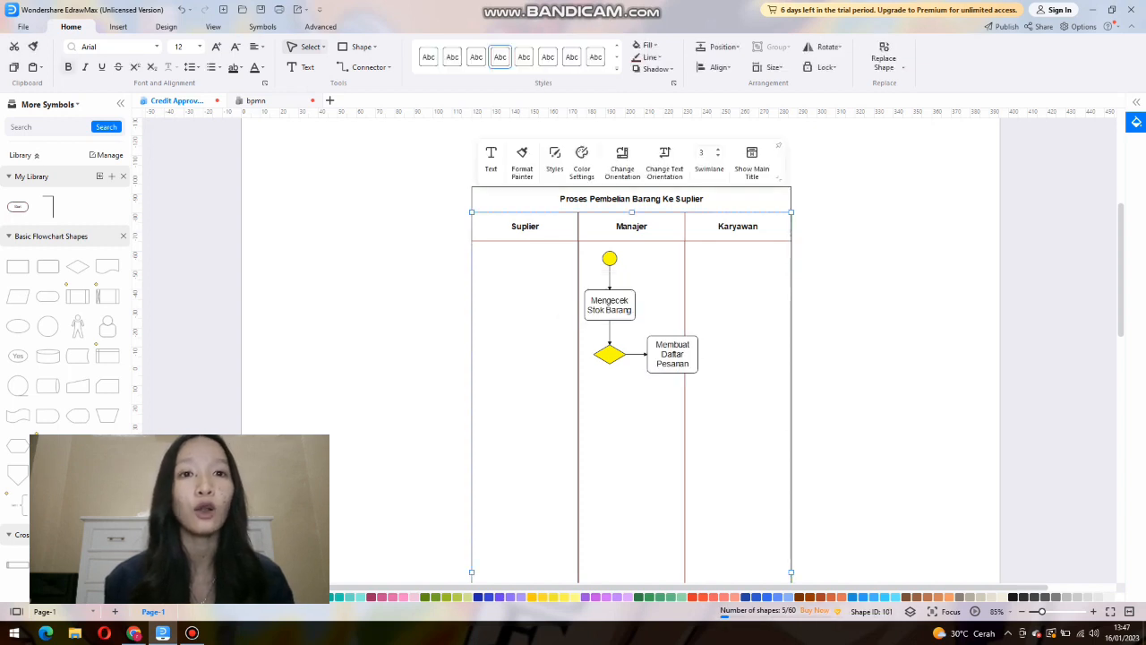
right_click(641, 424)
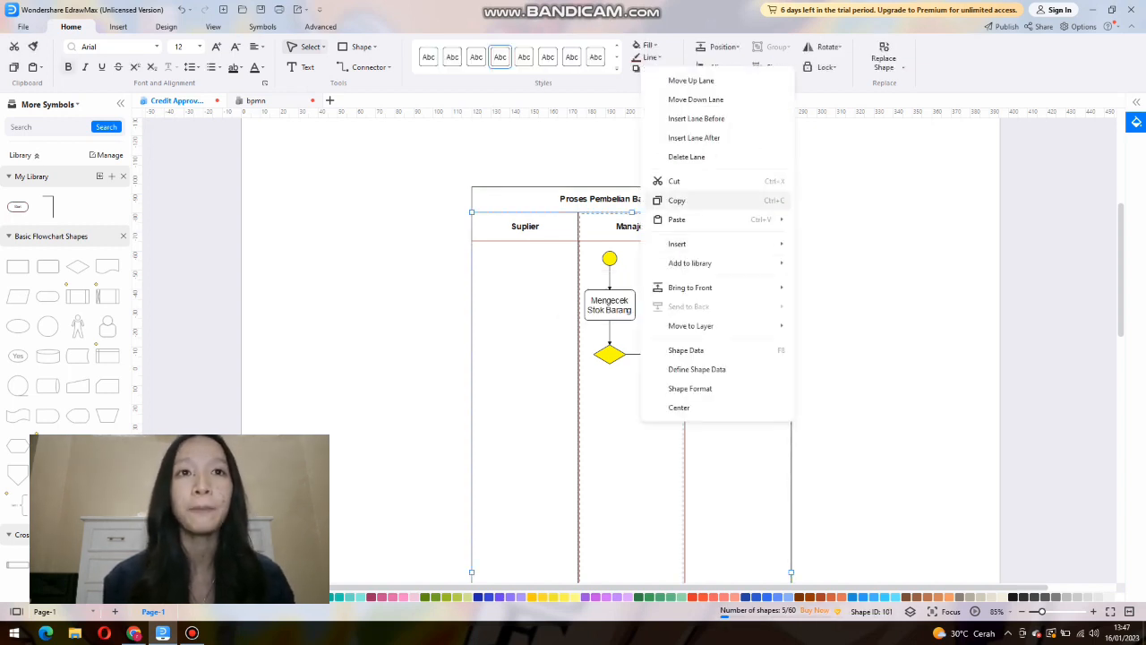
left_click(678, 200)
right_click(727, 364)
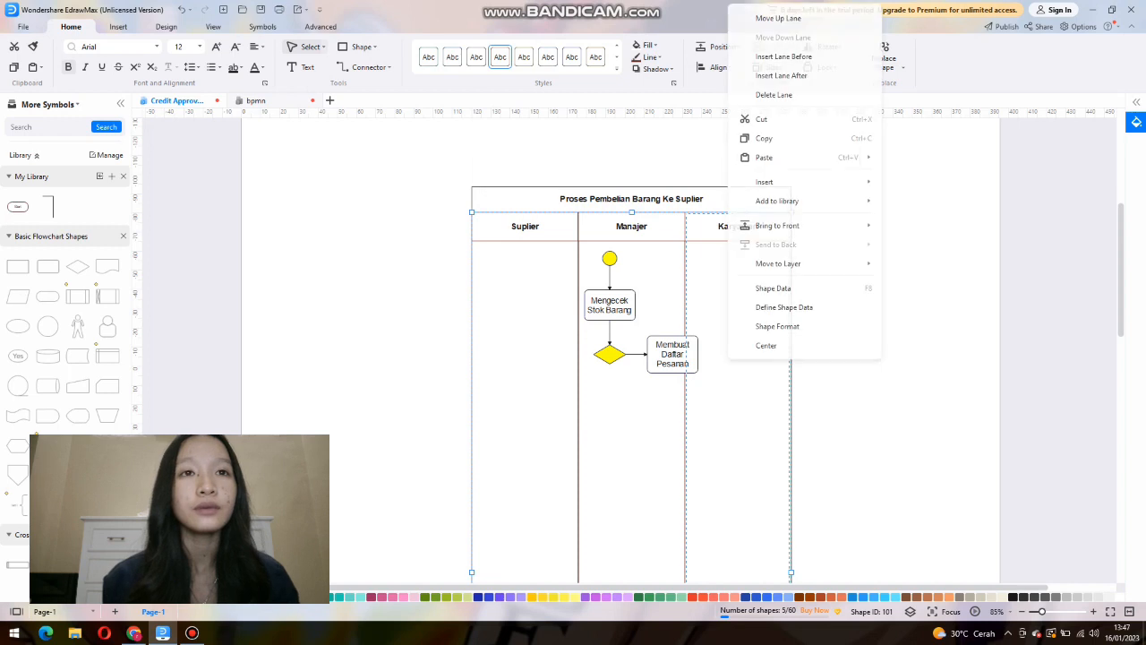
left_click(770, 158)
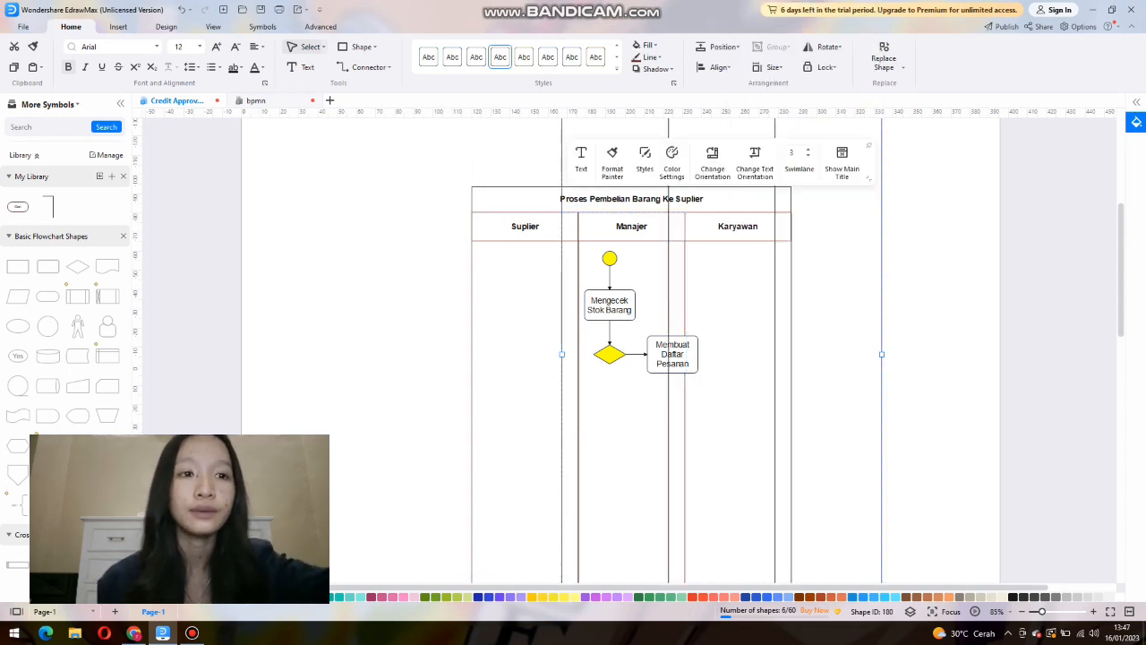
key("ctrl+z")
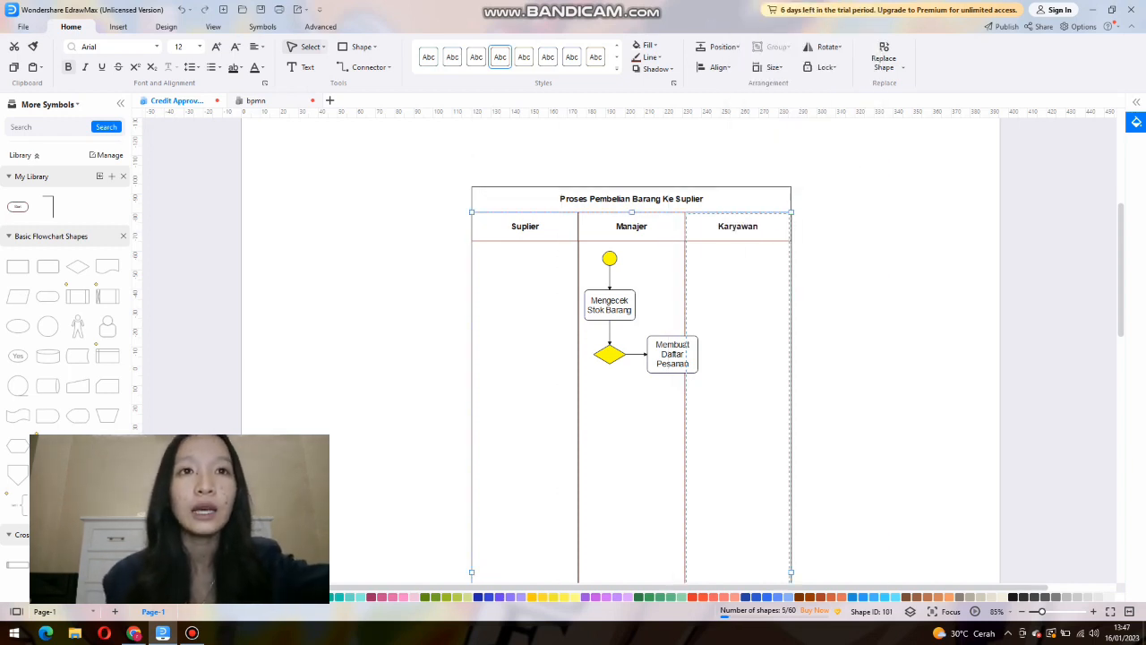
left_click(851, 359)
Copy the diamond's outgoing arrow beneath the Membuat Daftar Pesanan box and attach a rounded rectangle labelled "Melakukan Pemesanan".
left_click(637, 354)
right_click(639, 354)
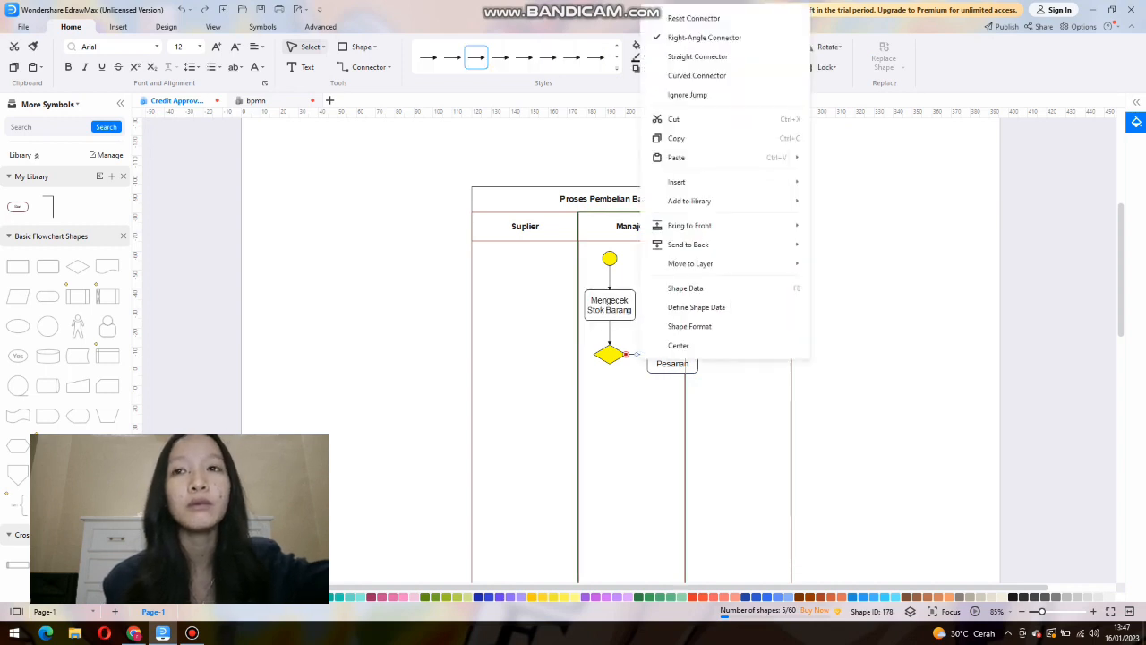
left_click(676, 138)
right_click(668, 143)
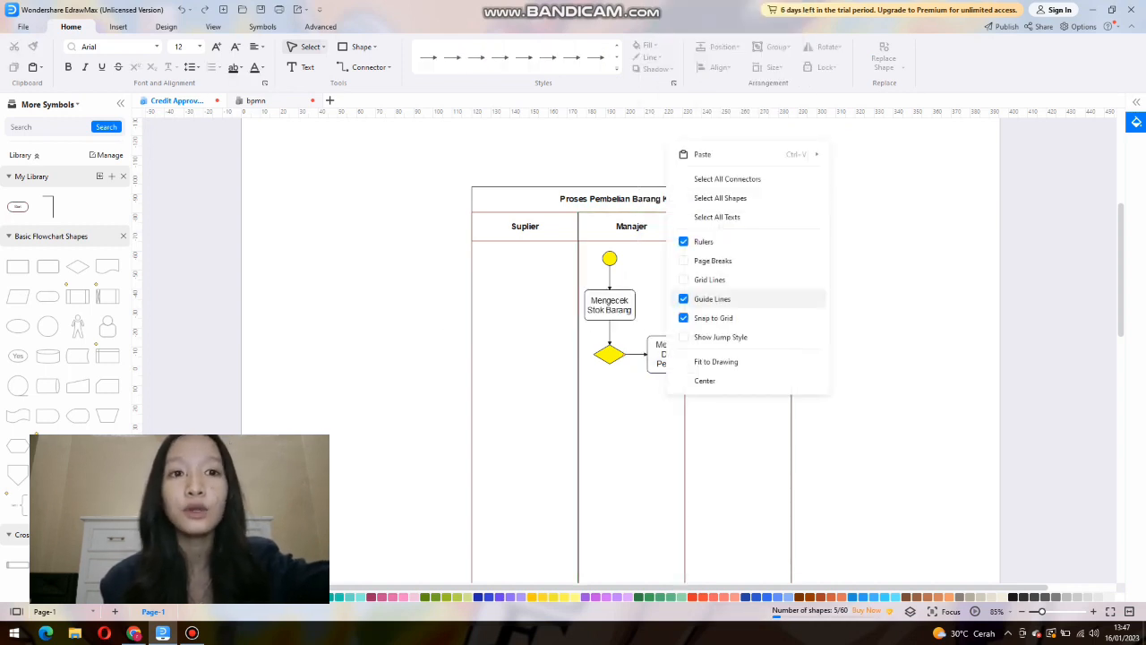
left_click(703, 154)
mouse_move(663, 402)
left_mouse_down()
mouse_move(694, 386)
mouse_move(686, 373)
mouse_move(678, 402)
mouse_move(673, 394)
left_mouse_up()
left_click_drag(47, 266, 672, 409)
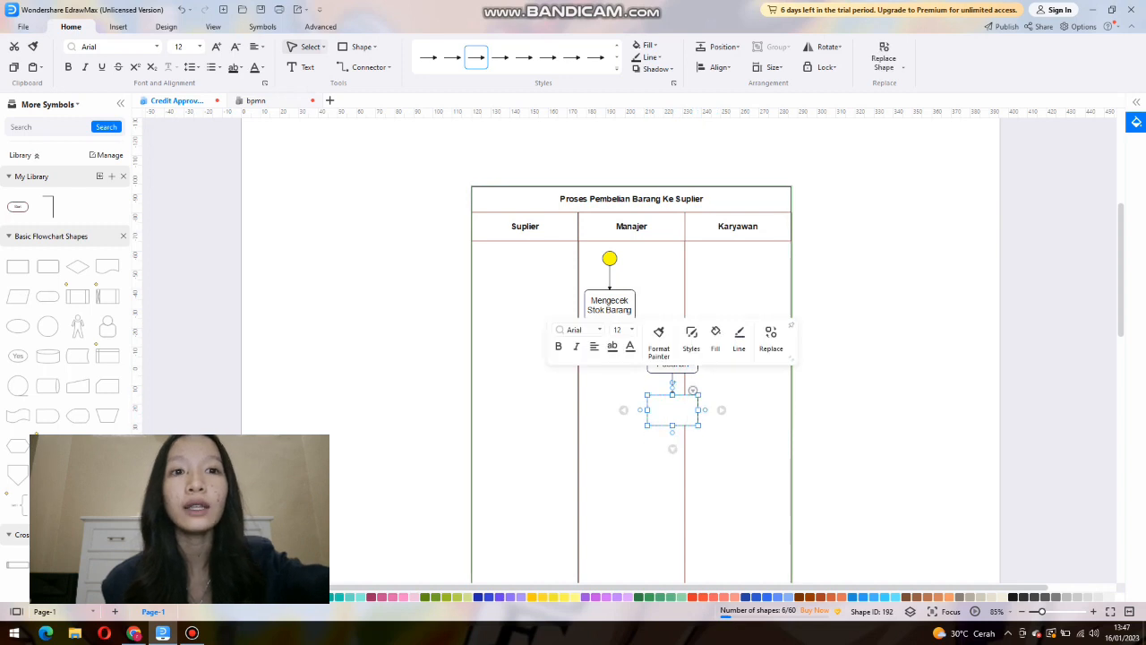
type("Melakukan Pemesanan")
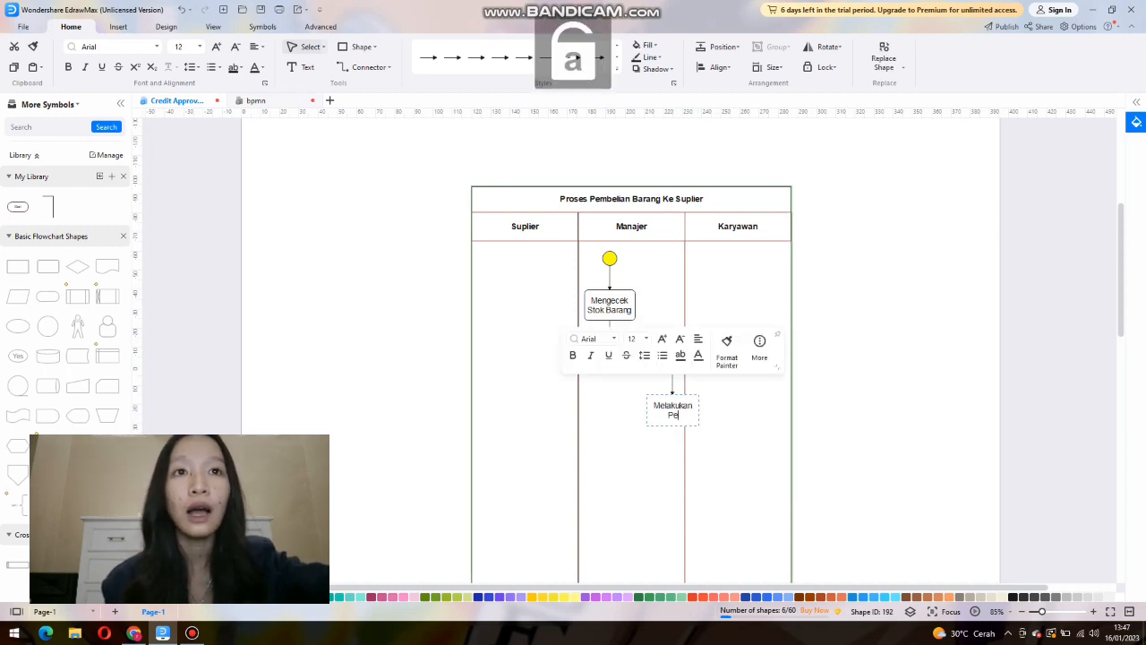